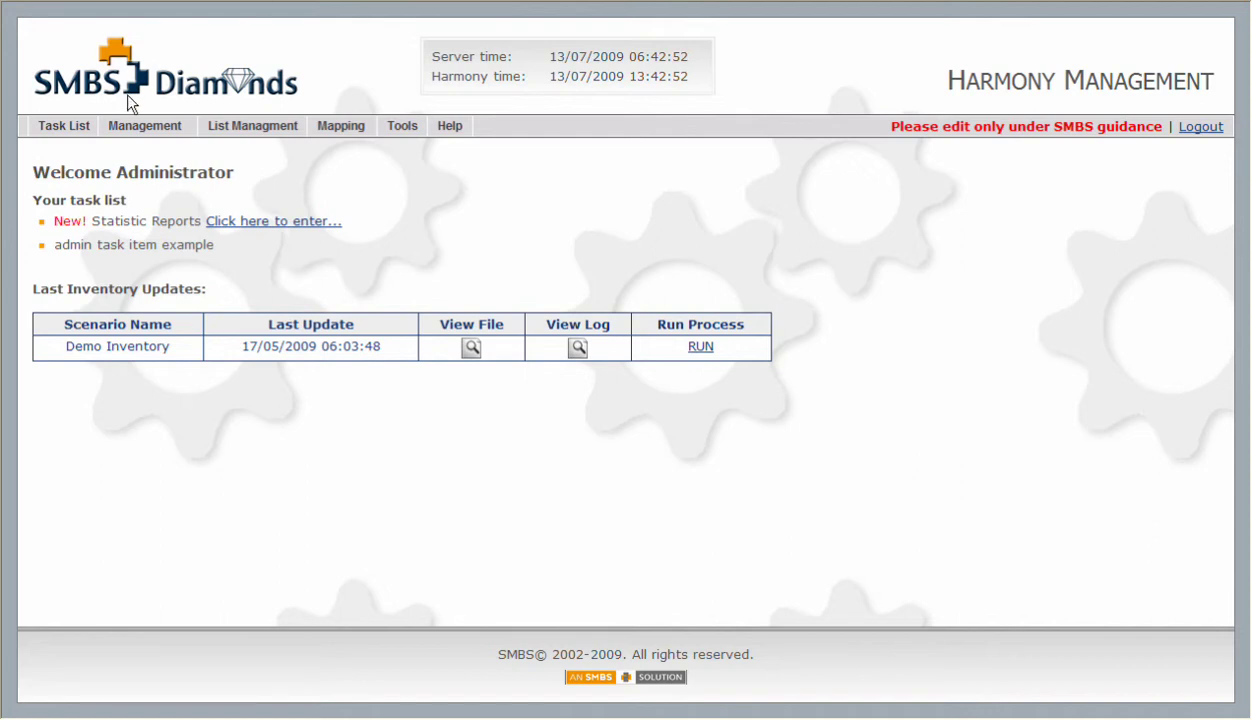
# Start adding a new region in region management and name it Pacific.
pyautogui.moveTo(140, 126)
pyautogui.click(150, 169)
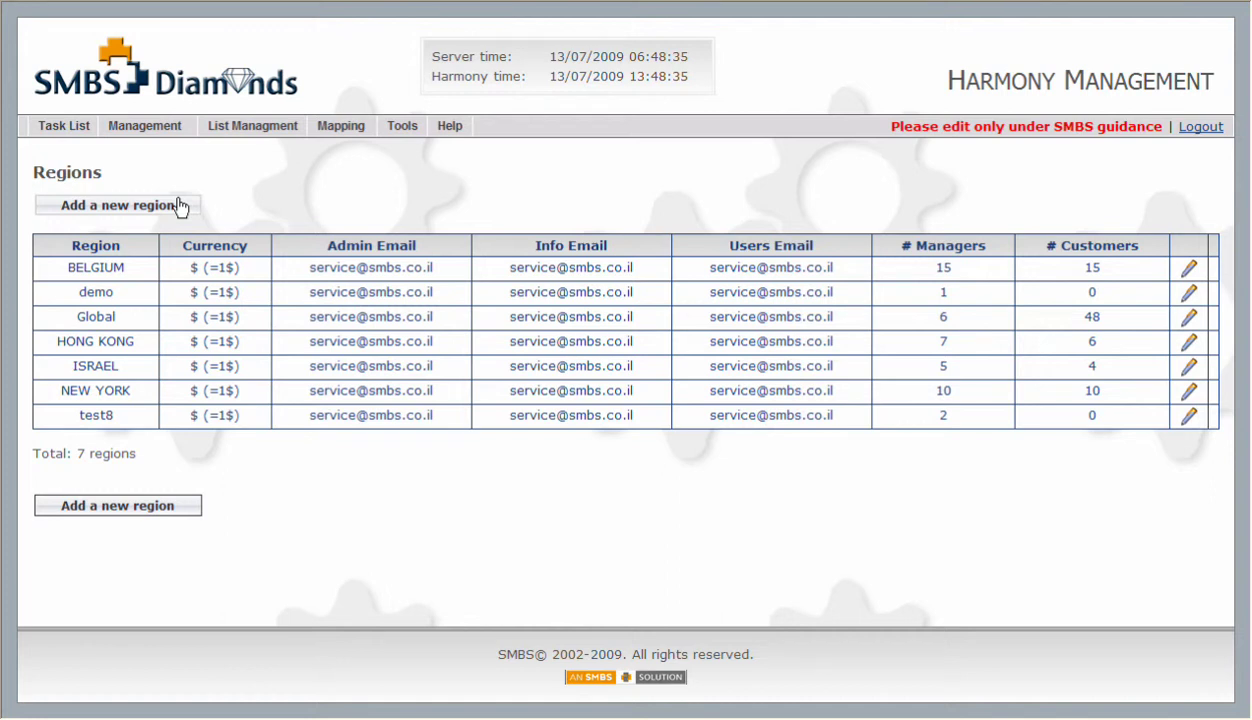
pyautogui.click(181, 206)
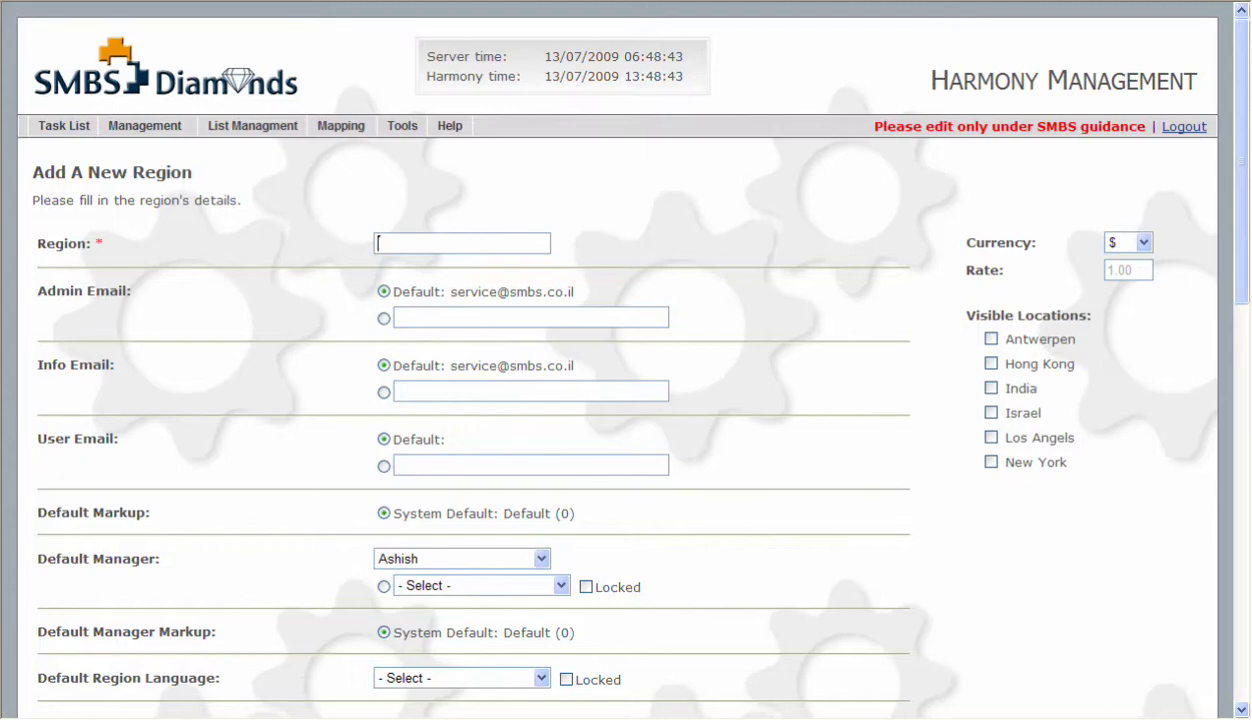
pyautogui.write('P')
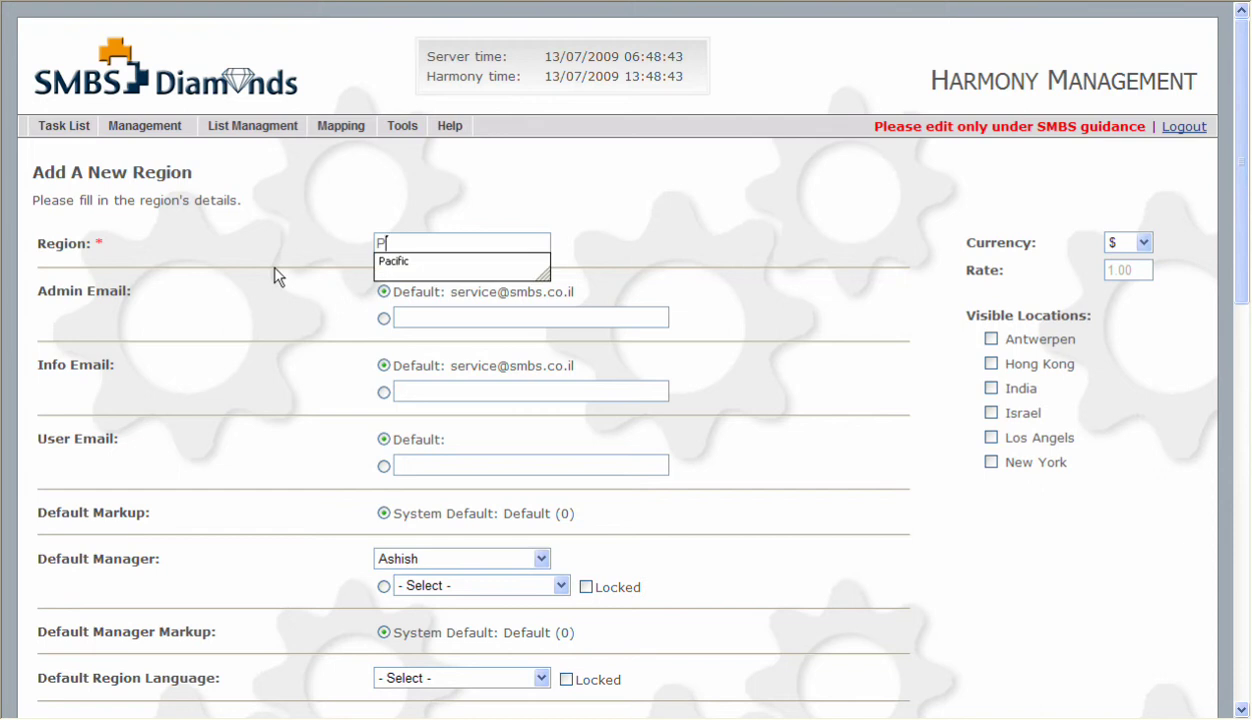
pyautogui.click(387, 262)
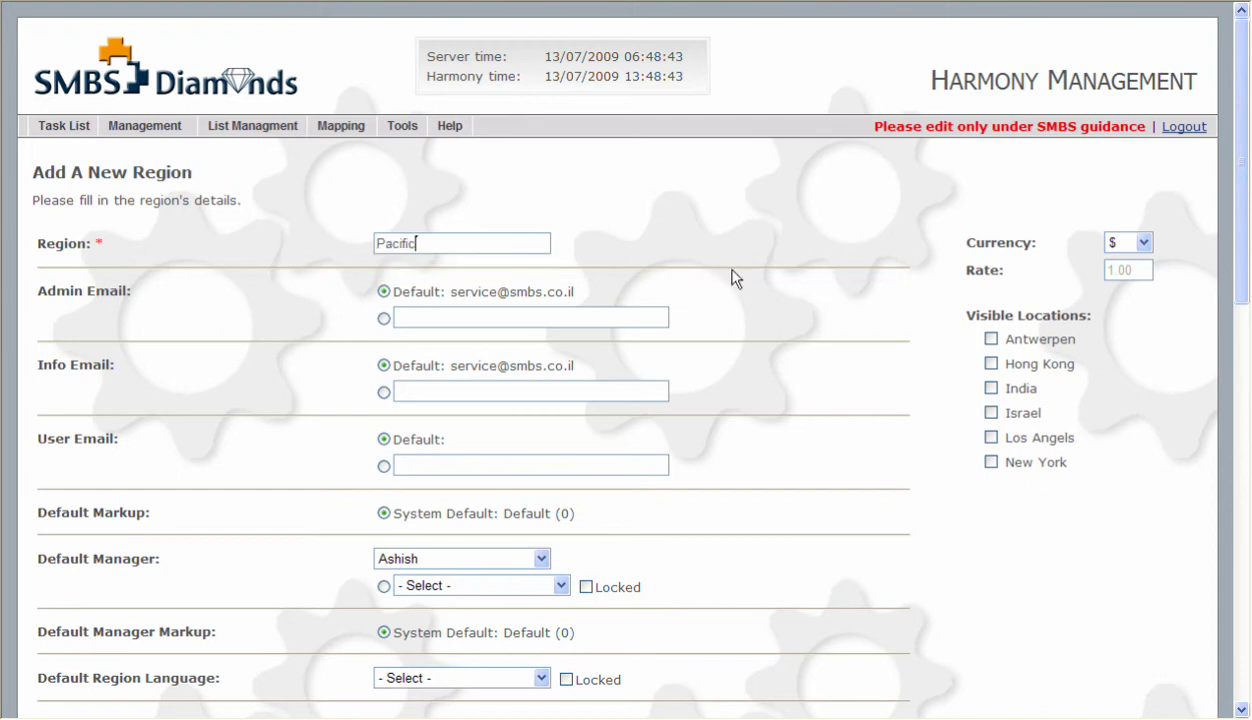
# Make the Hong Kong, India and Los Angels locations visible for the new region.
pyautogui.click(991, 365)
pyautogui.click(993, 390)
pyautogui.click(993, 438)
# Set the region's default markup to VIP 1% (1) and its default language to English.
pyautogui.click(383, 586)
pyautogui.click(562, 586)
pyautogui.click(505, 636)
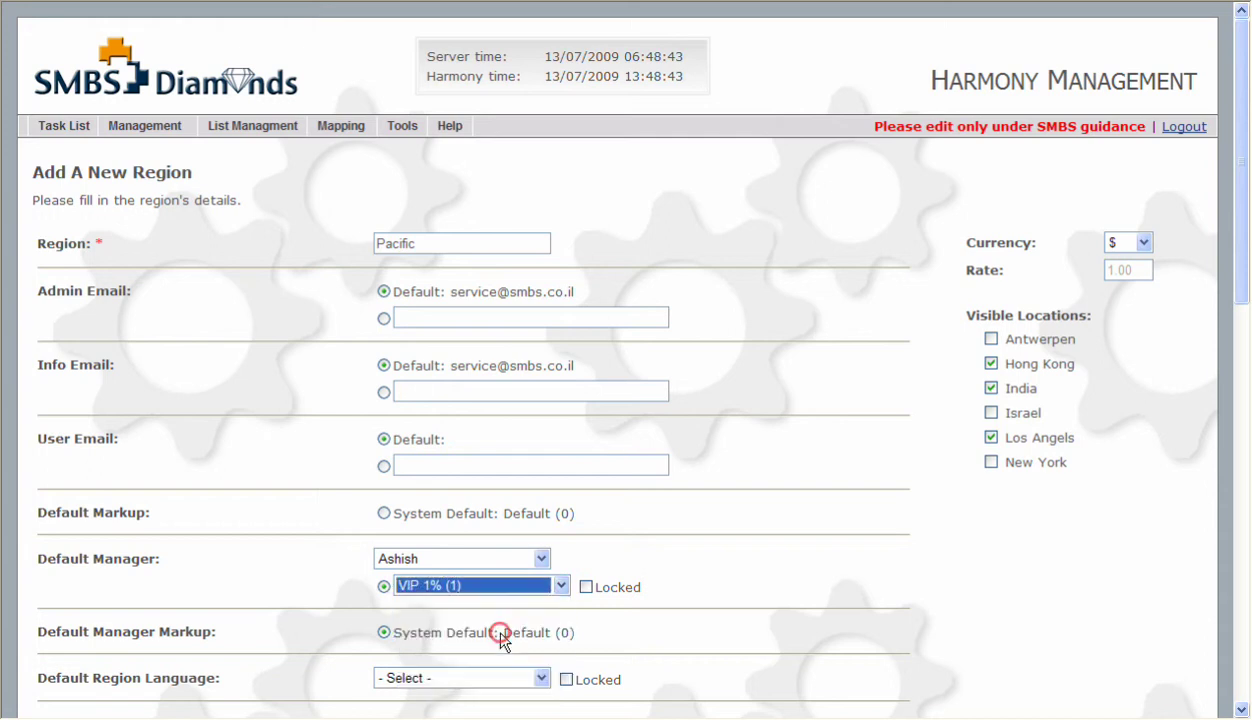
pyautogui.scroll(-1, 689, 628)
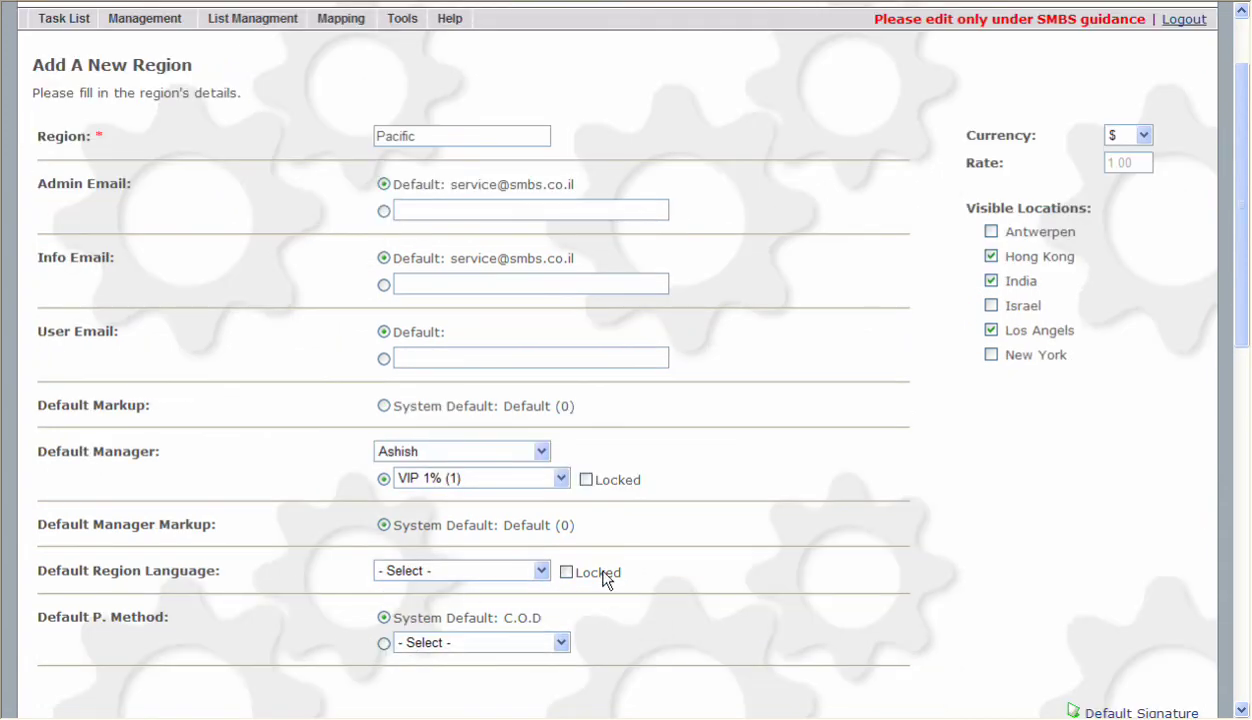
pyautogui.click(540, 570)
pyautogui.click(482, 606)
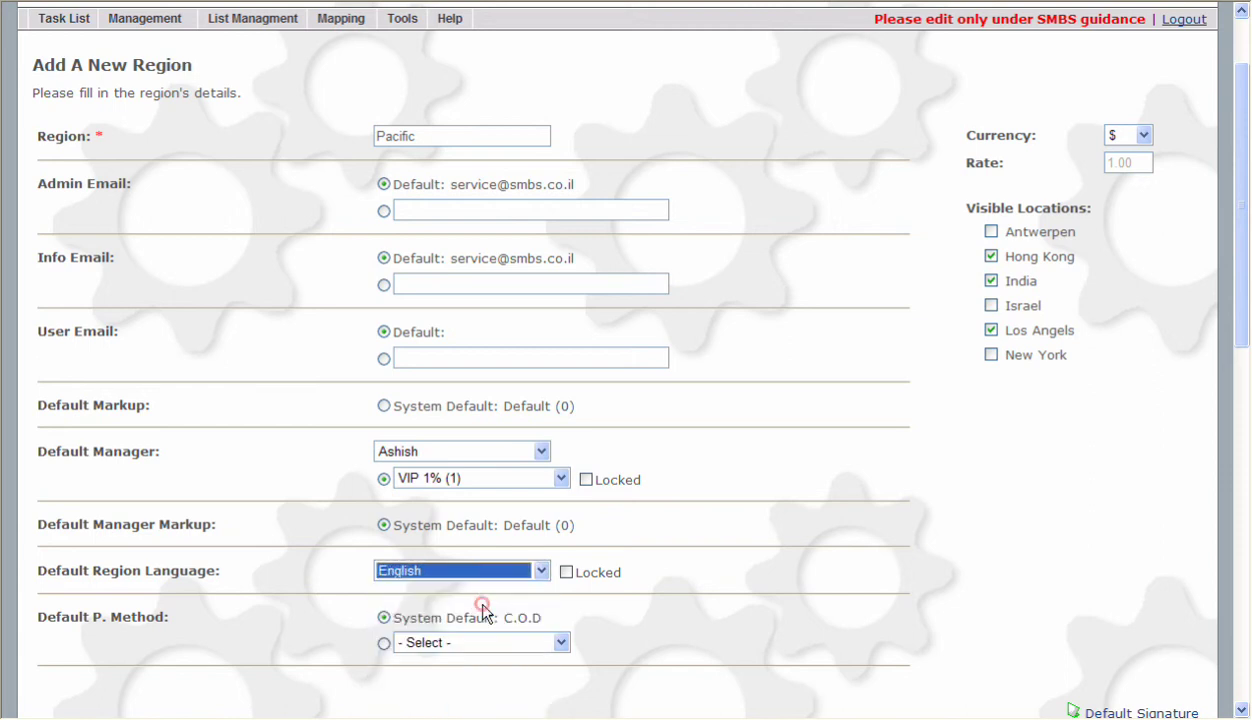
pyautogui.click(752, 607)
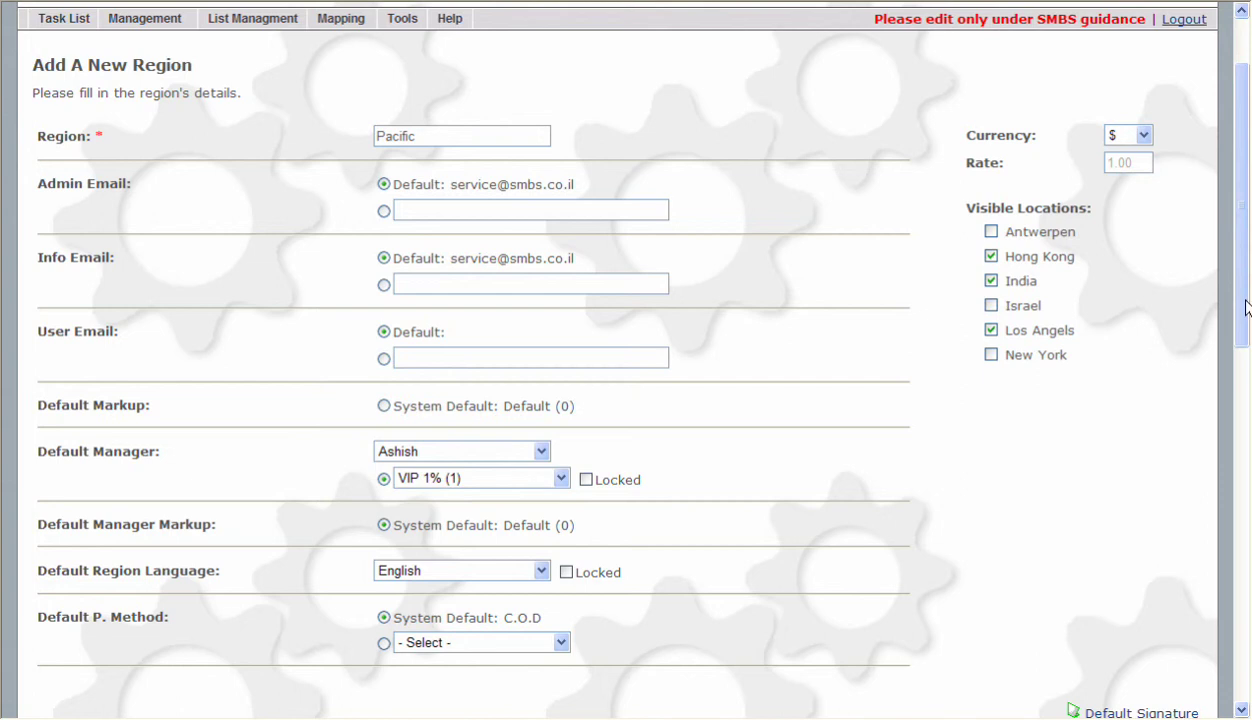
# Replace the placeholder text in the email signature with "pacific region" and save the new region.
pyautogui.moveTo(1247, 307); pyautogui.dragTo(1247, 571)
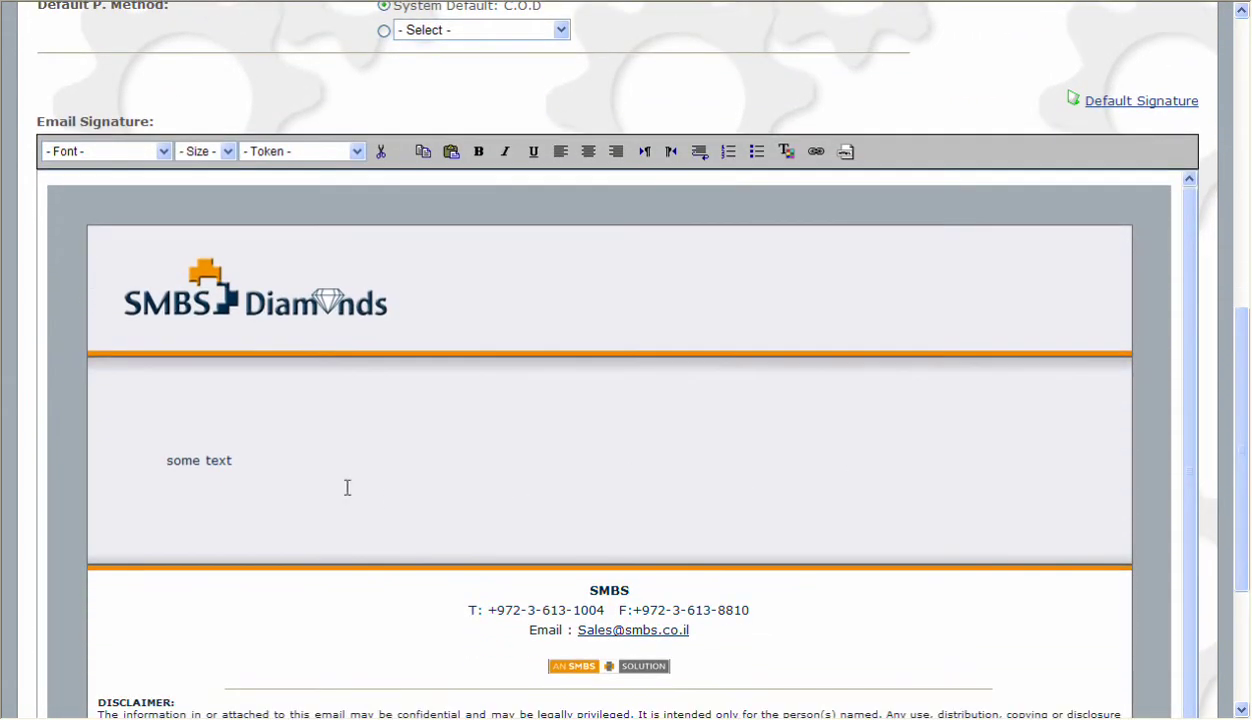
pyautogui.moveTo(236, 463); pyautogui.dragTo(175, 455)
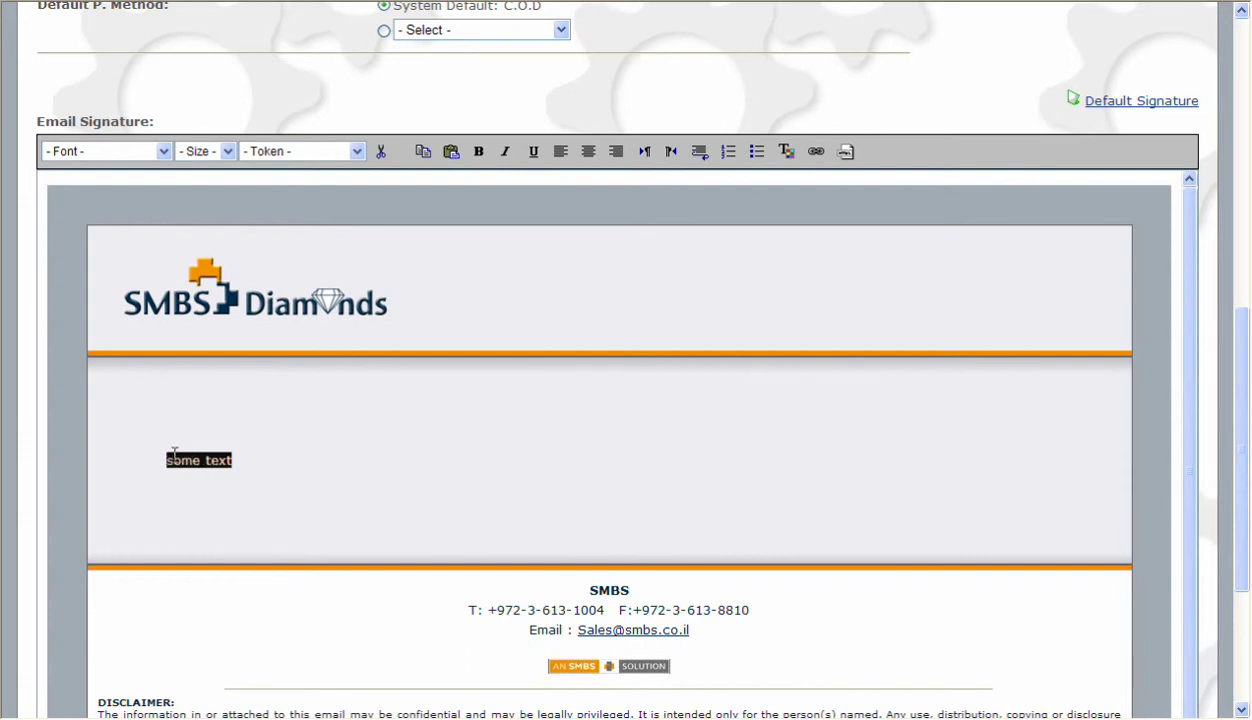
pyautogui.write('pacif')
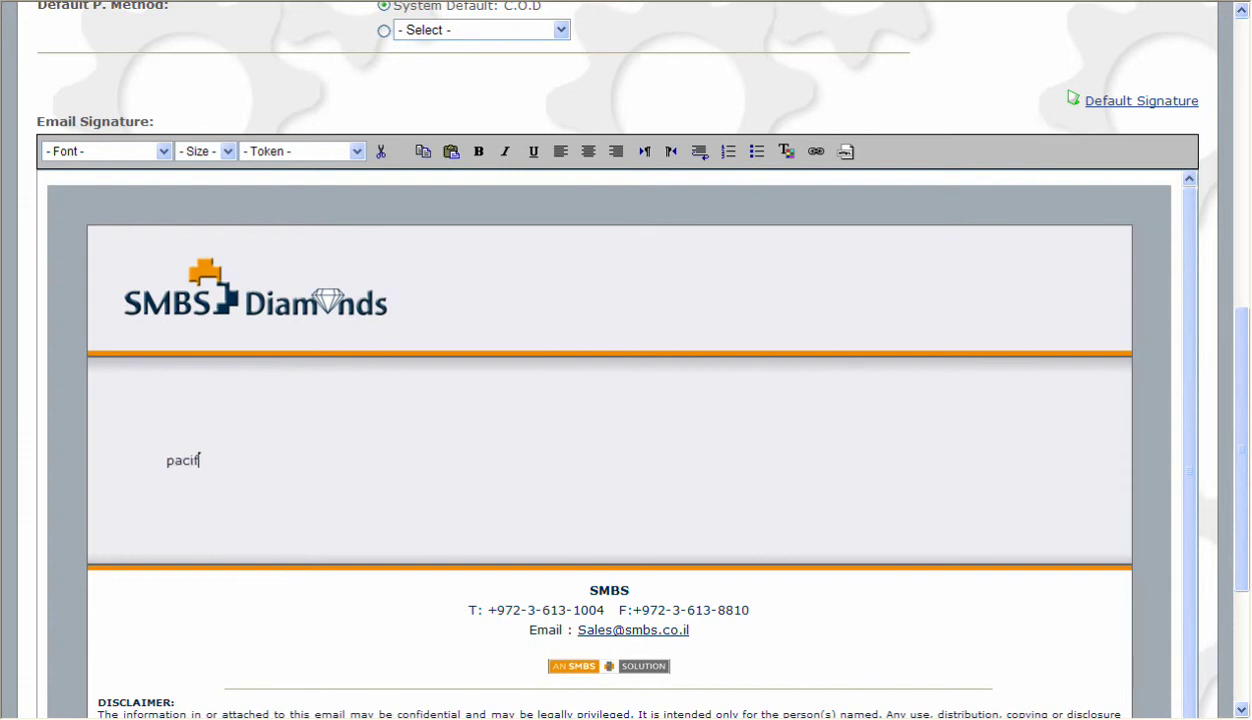
pyautogui.write('ic region')
pyautogui.moveTo(1244, 372); pyautogui.dragTo(1244, 486)
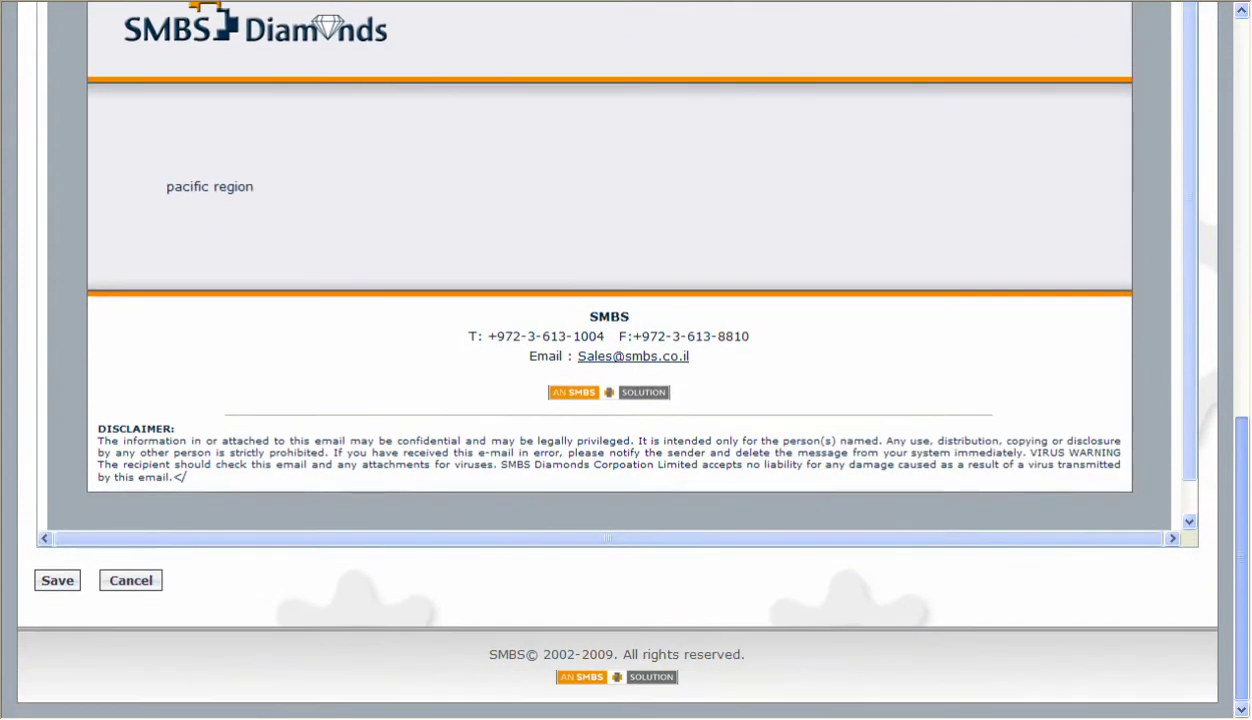
pyautogui.click(57, 581)
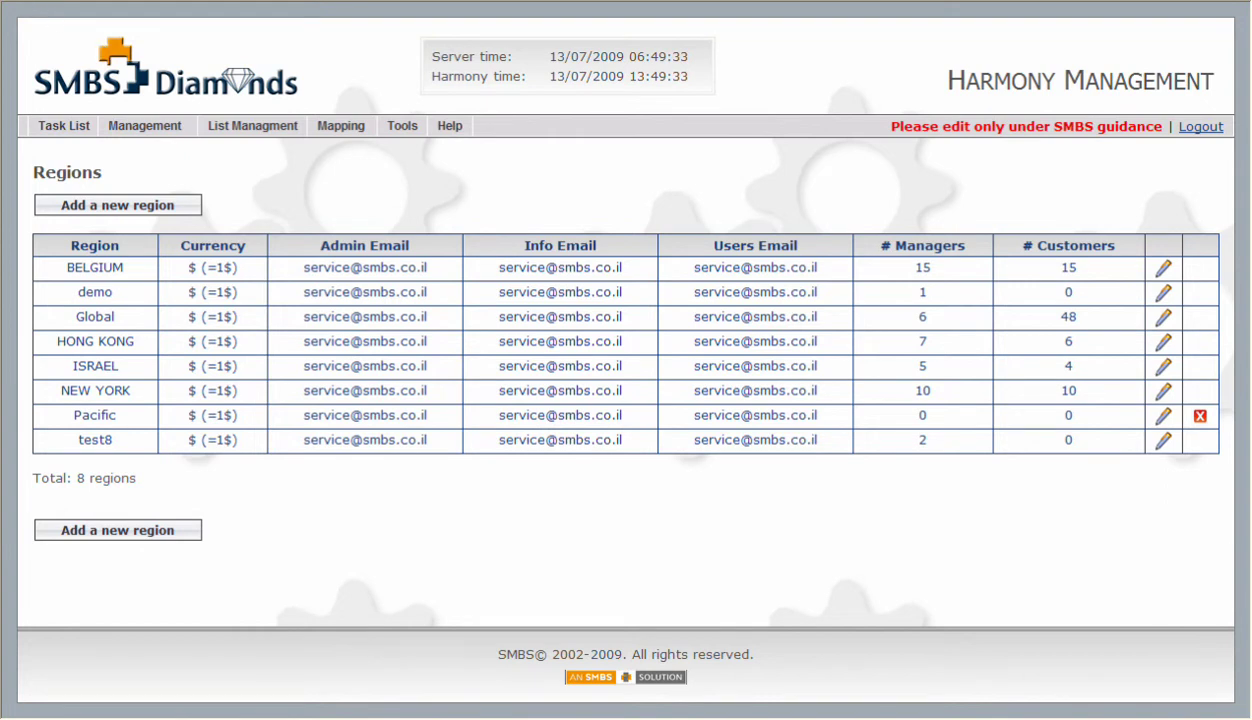
# Filter the sales managers list by the first name of the manager who is moving to the new region.
pyautogui.moveTo(147, 130)
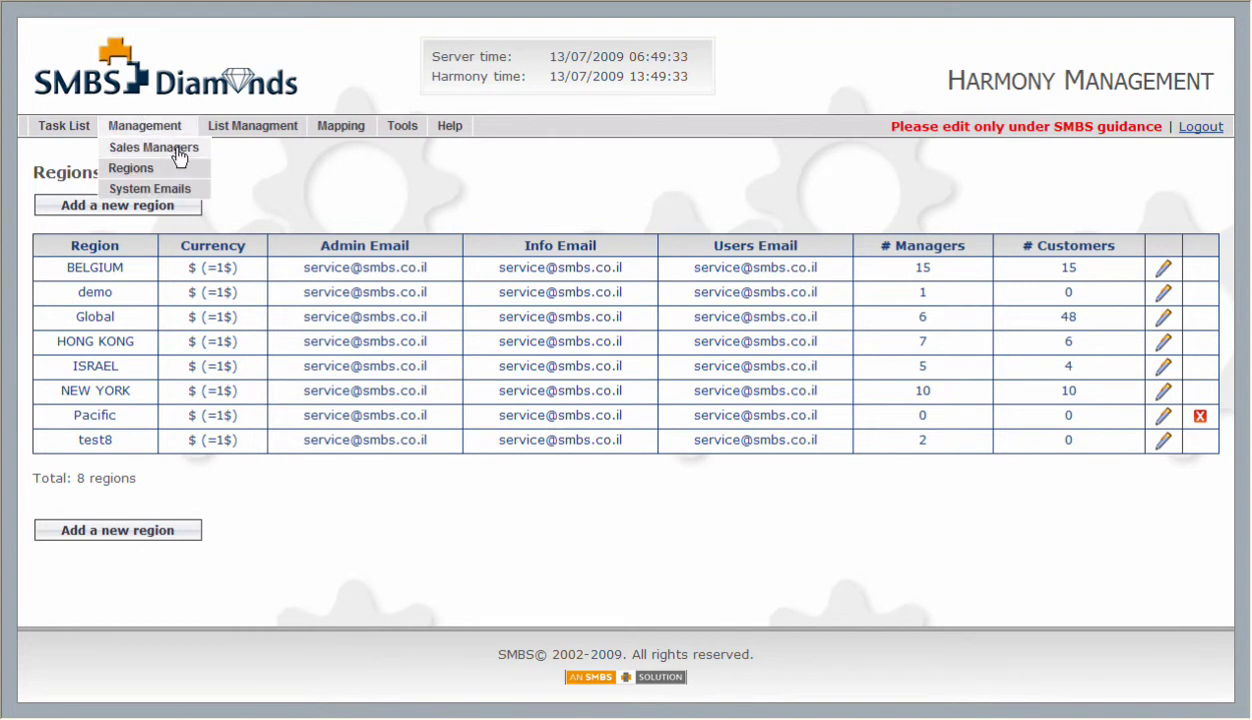
pyautogui.click(179, 153)
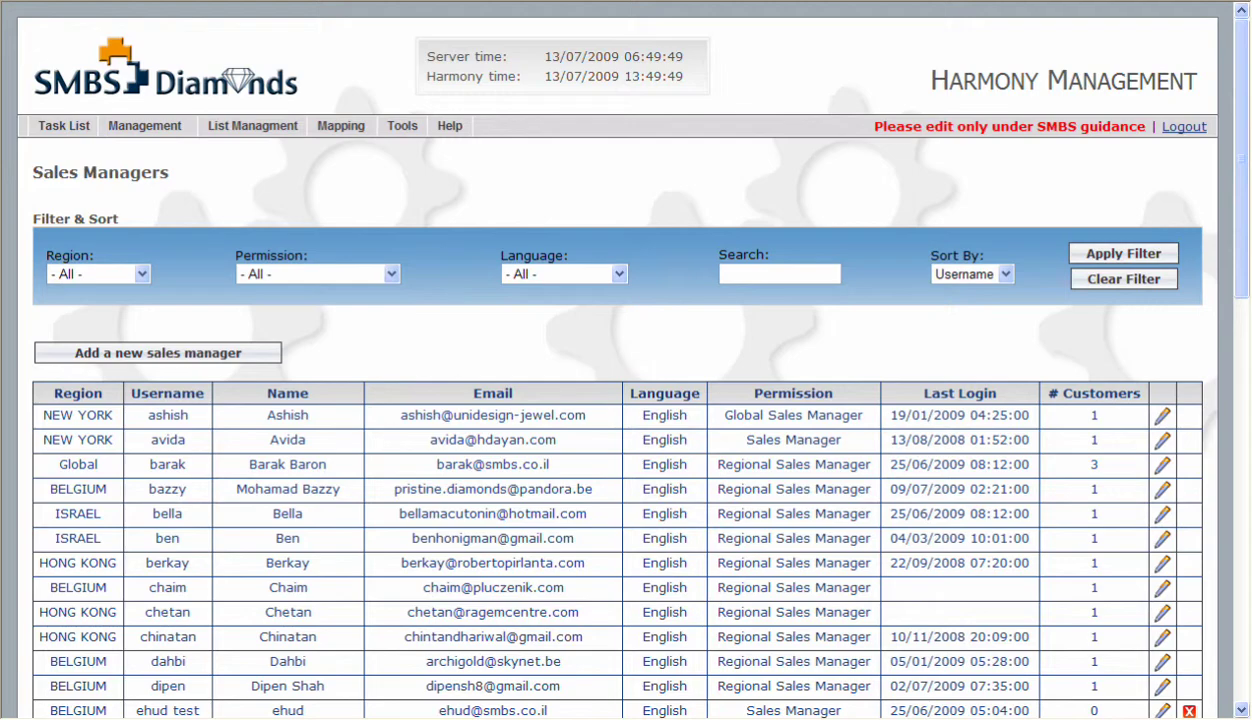
pyautogui.moveTo(145, 127)
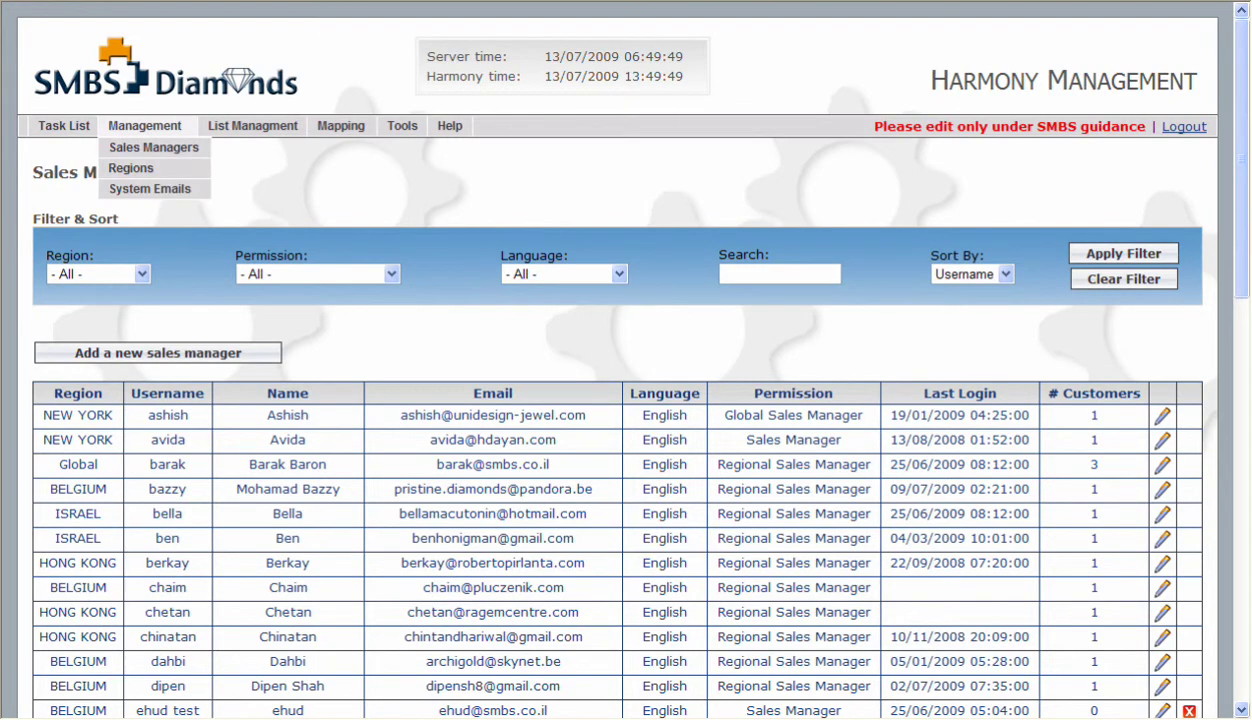
pyautogui.click(751, 276)
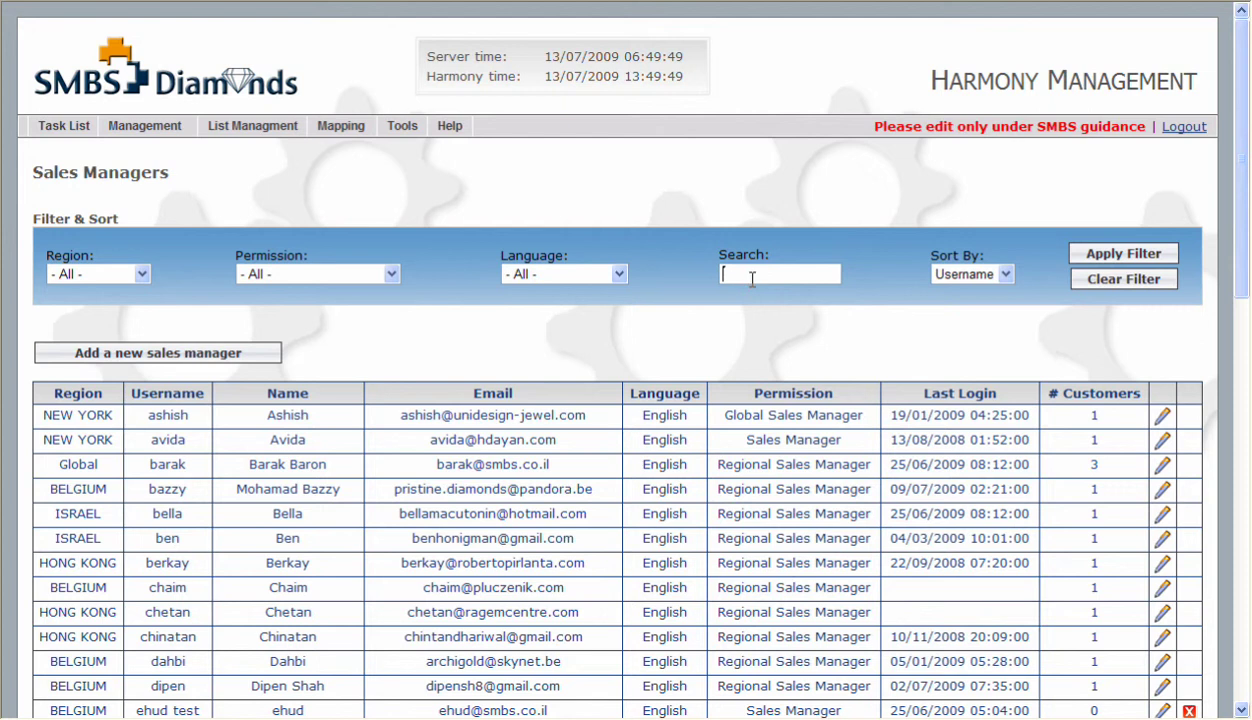
pyautogui.write('ehud')
pyautogui.click(1118, 253)
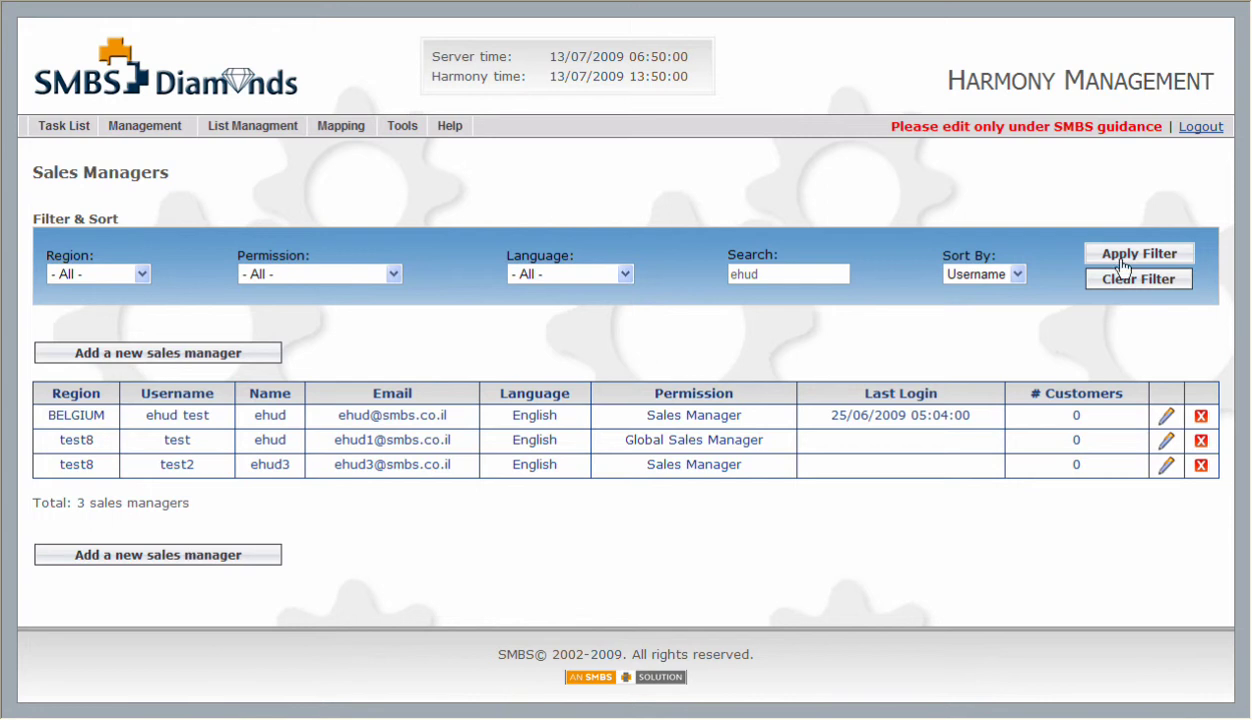
# Assign the Belgium manager in the filtered list to the Pacific region as Regional Sales Manager and save the details.
pyautogui.click(1166, 417)
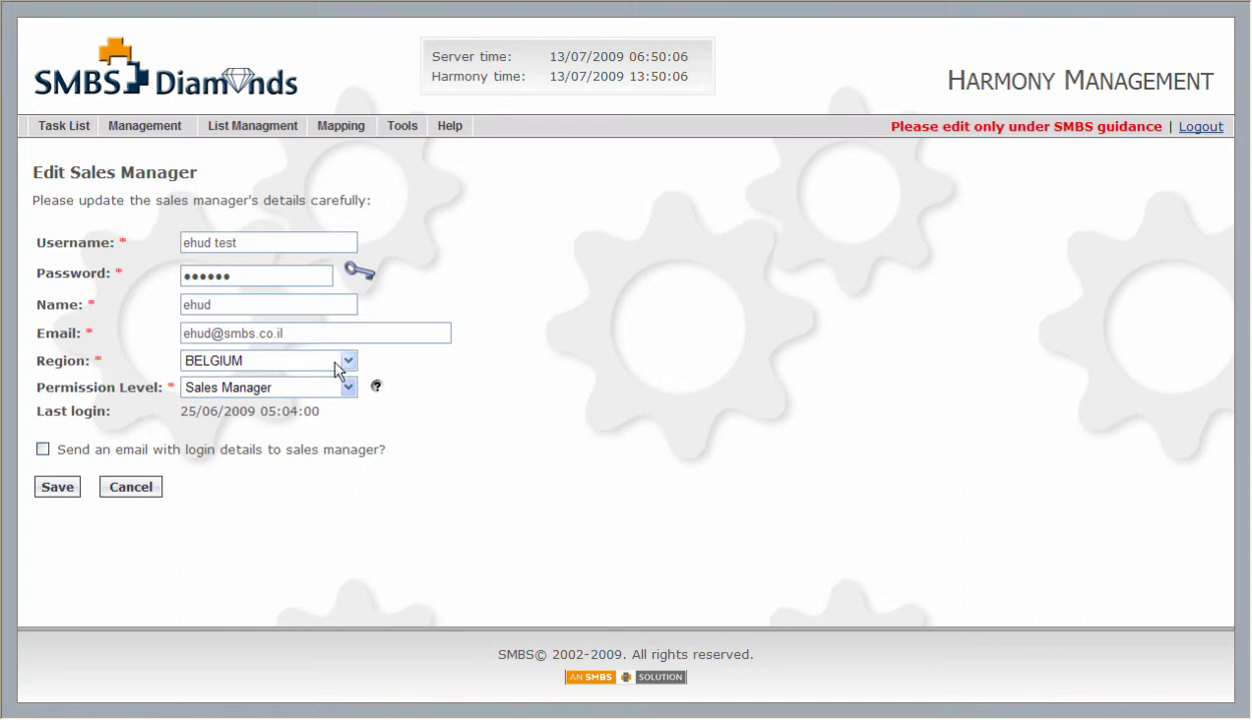
pyautogui.click(349, 362)
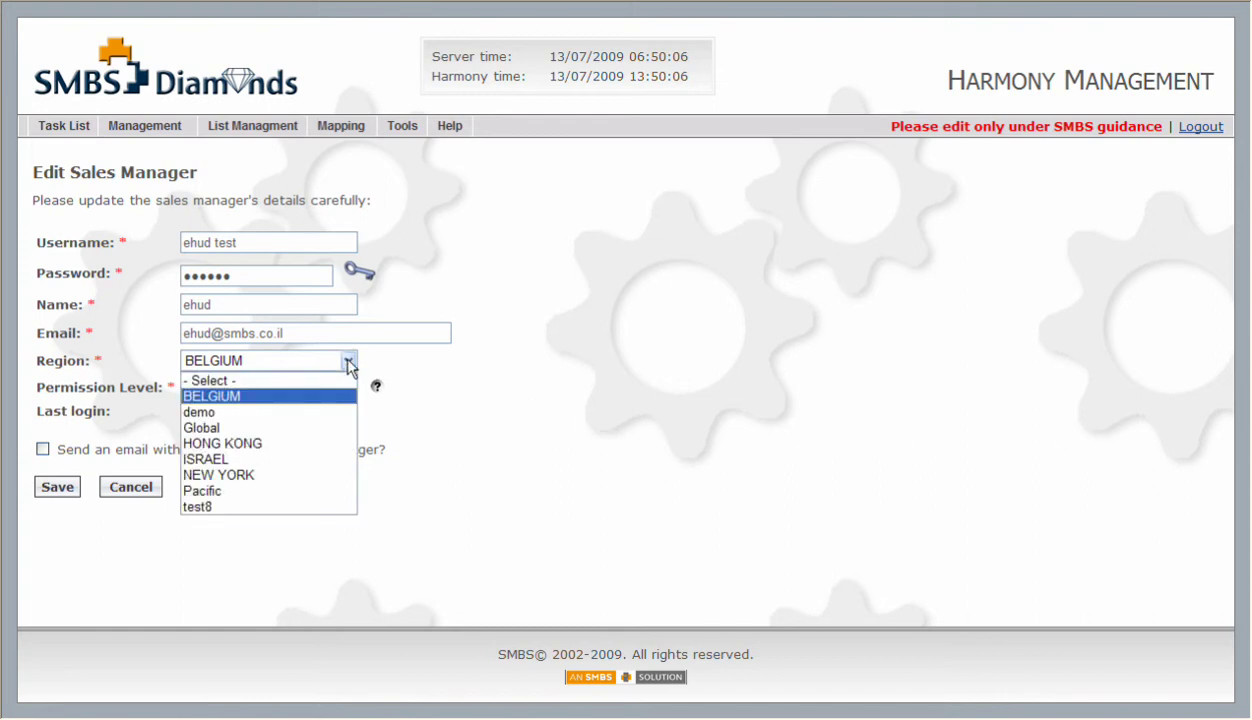
pyautogui.click(222, 491)
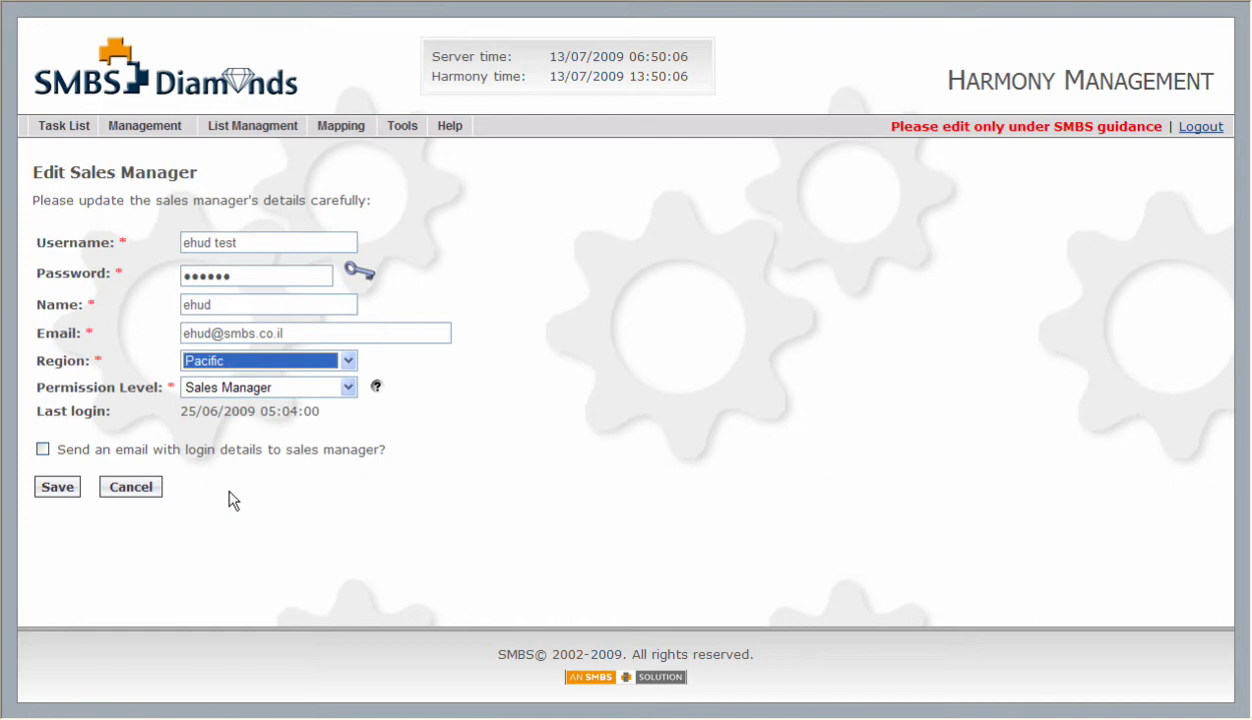
pyautogui.click(348, 387)
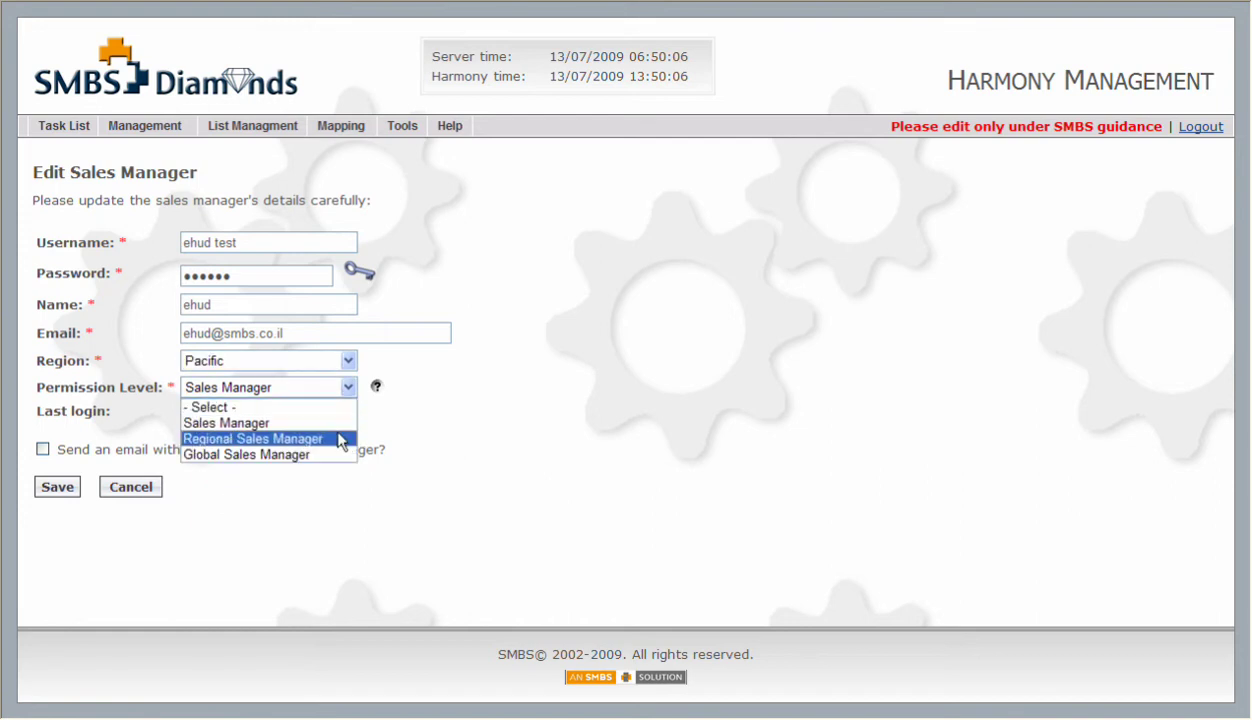
pyautogui.click(326, 440)
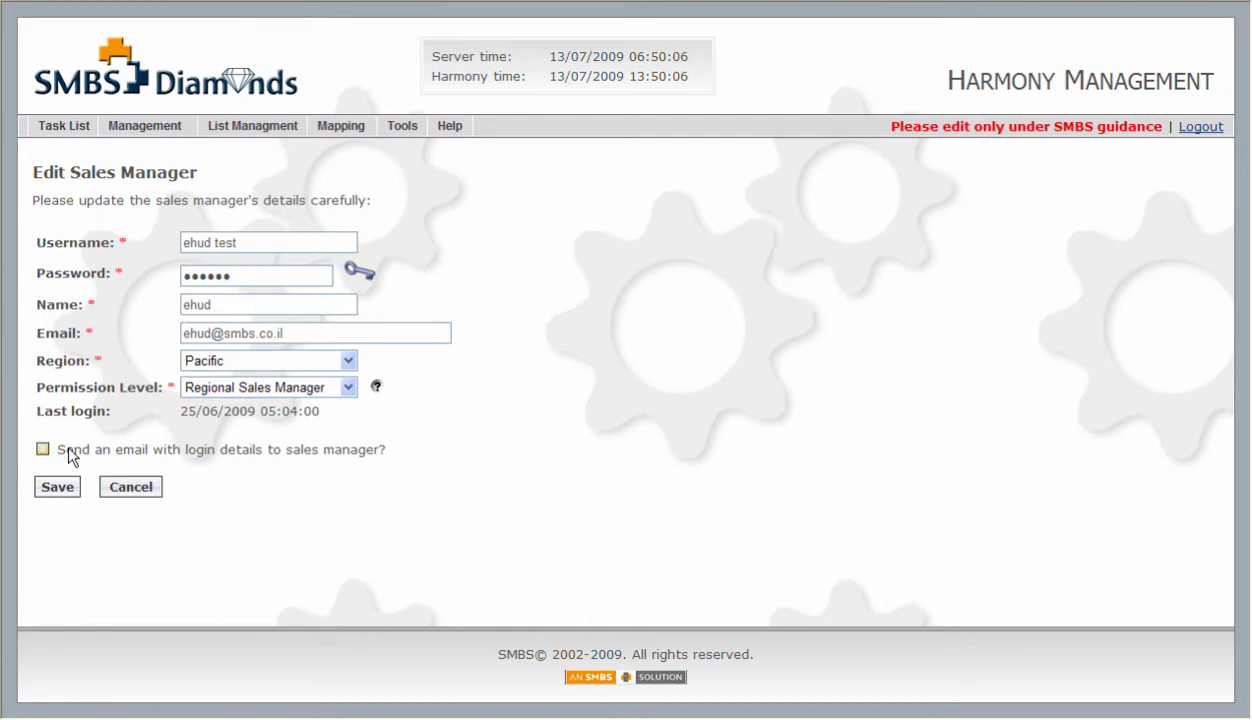
pyautogui.click(58, 487)
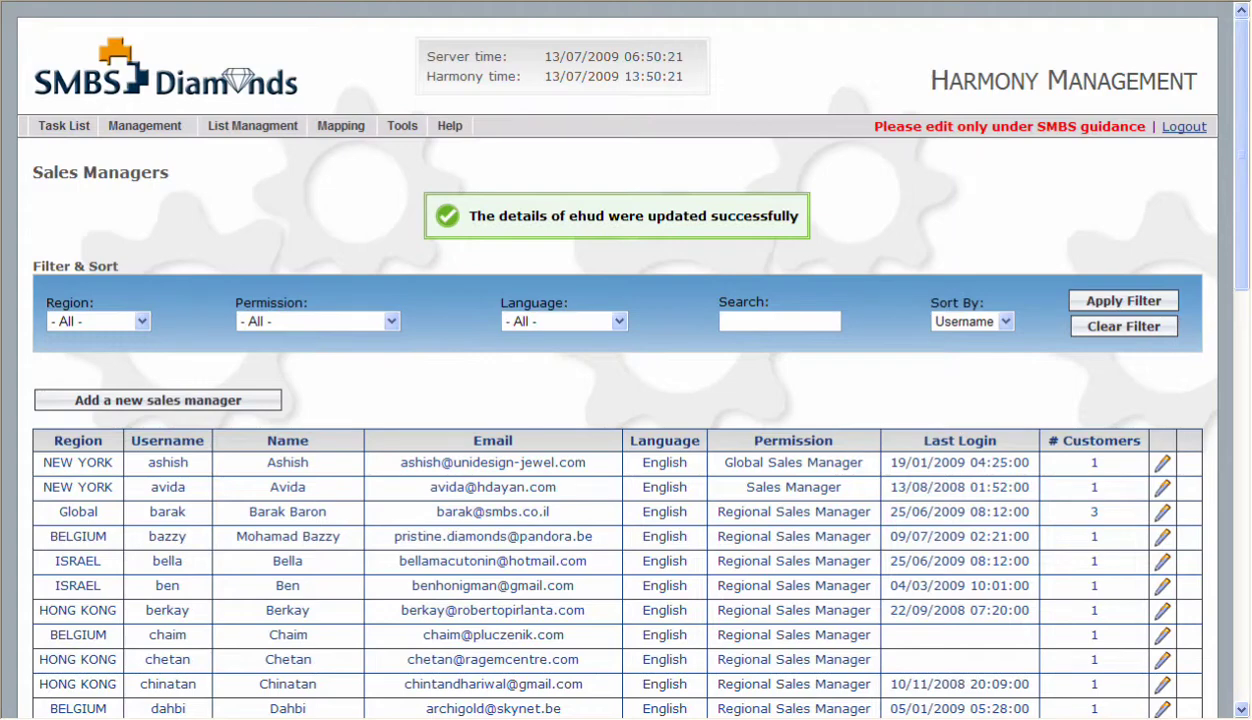
pyautogui.click(550, 230)
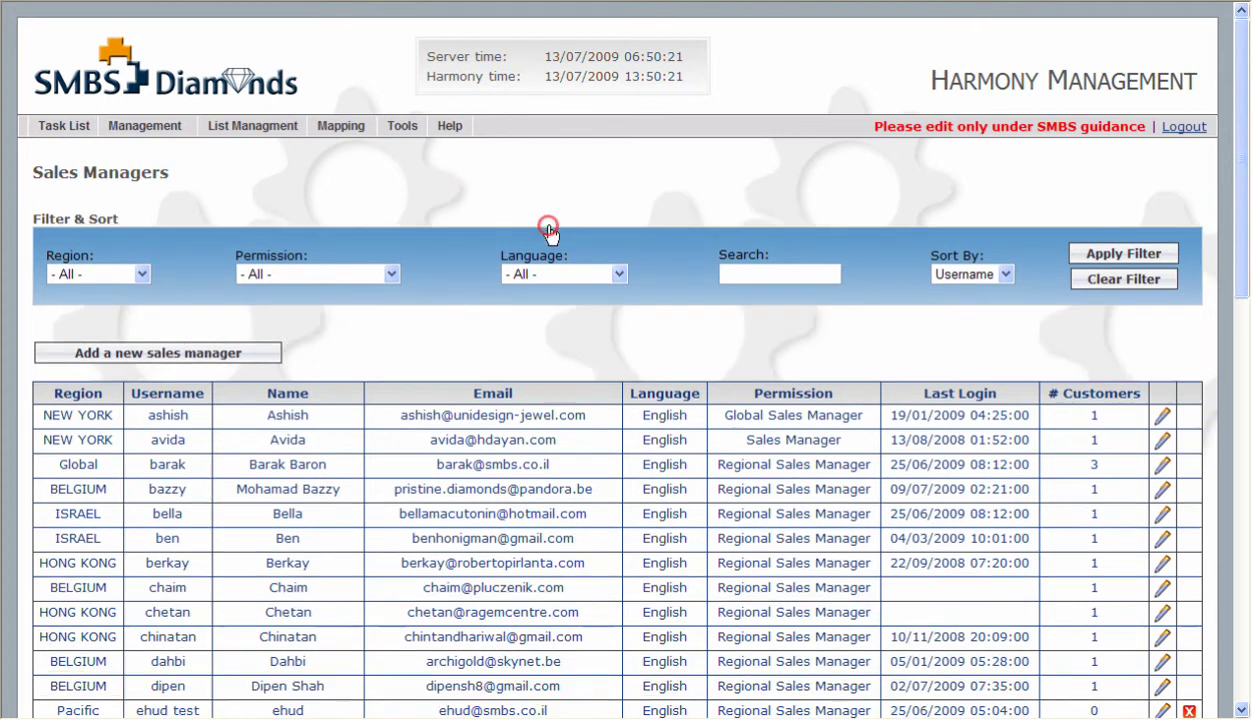
# Open the Pacific region's details from the regions list to check its default manager.
pyautogui.moveTo(150, 128)
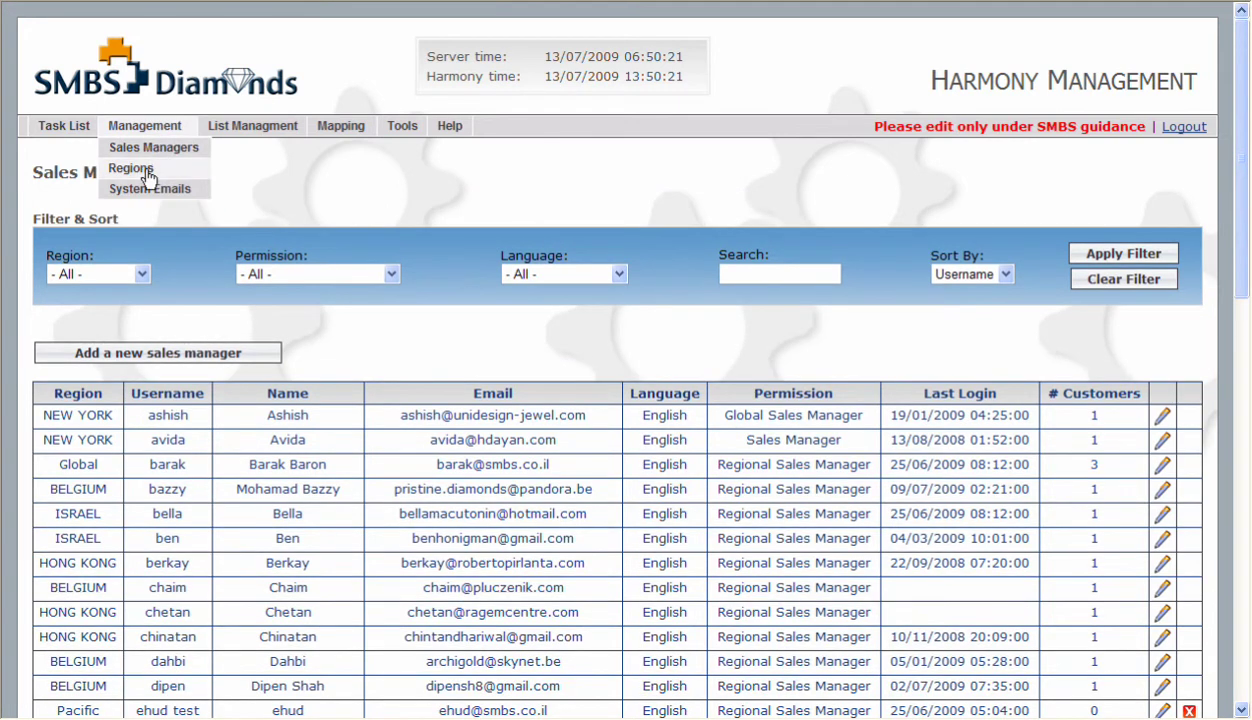
pyautogui.click(146, 171)
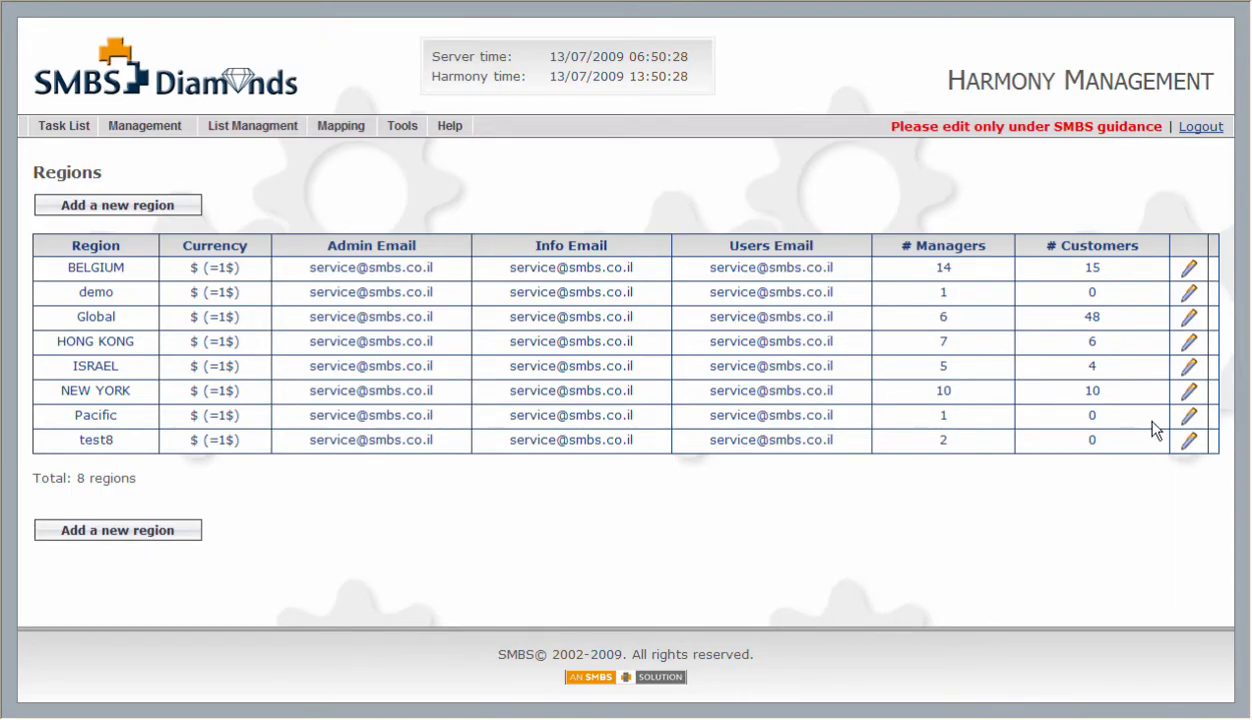
pyautogui.click(1188, 415)
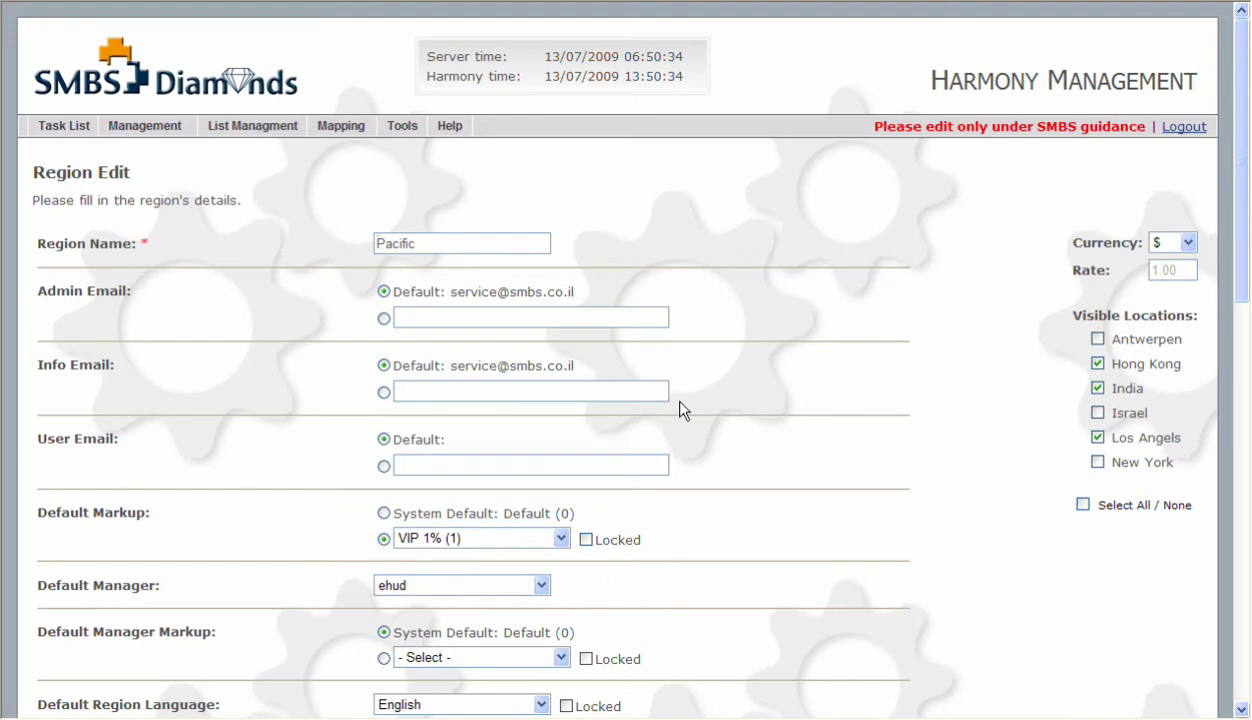
# Open the unlinked values of the countries-to-regions mapping and link French Guiana to Pacific.
pyautogui.moveTo(340, 128)
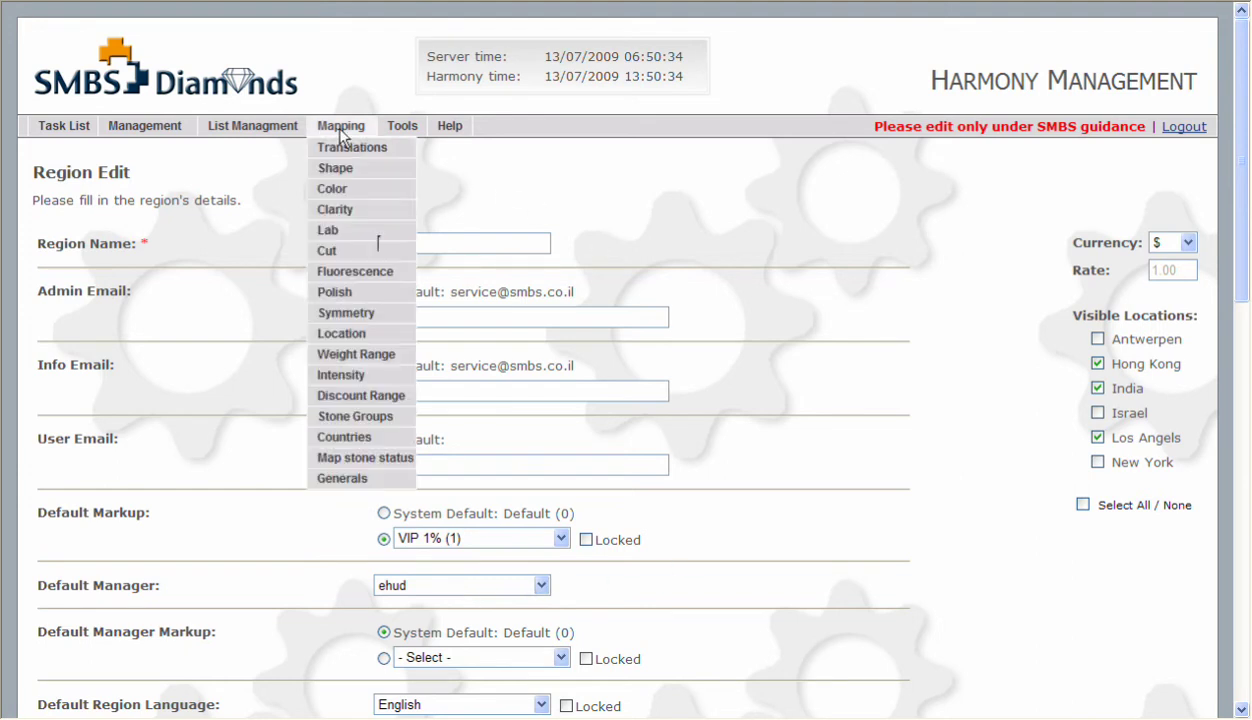
pyautogui.click(356, 440)
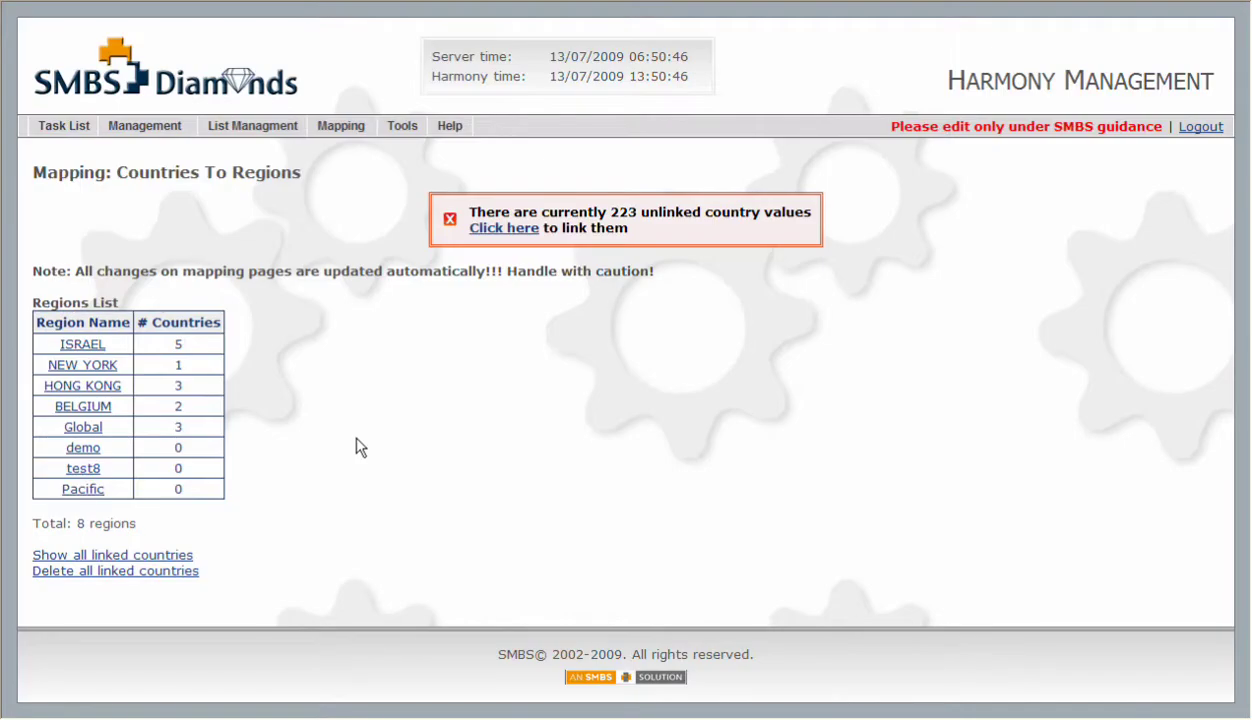
pyautogui.click(490, 226)
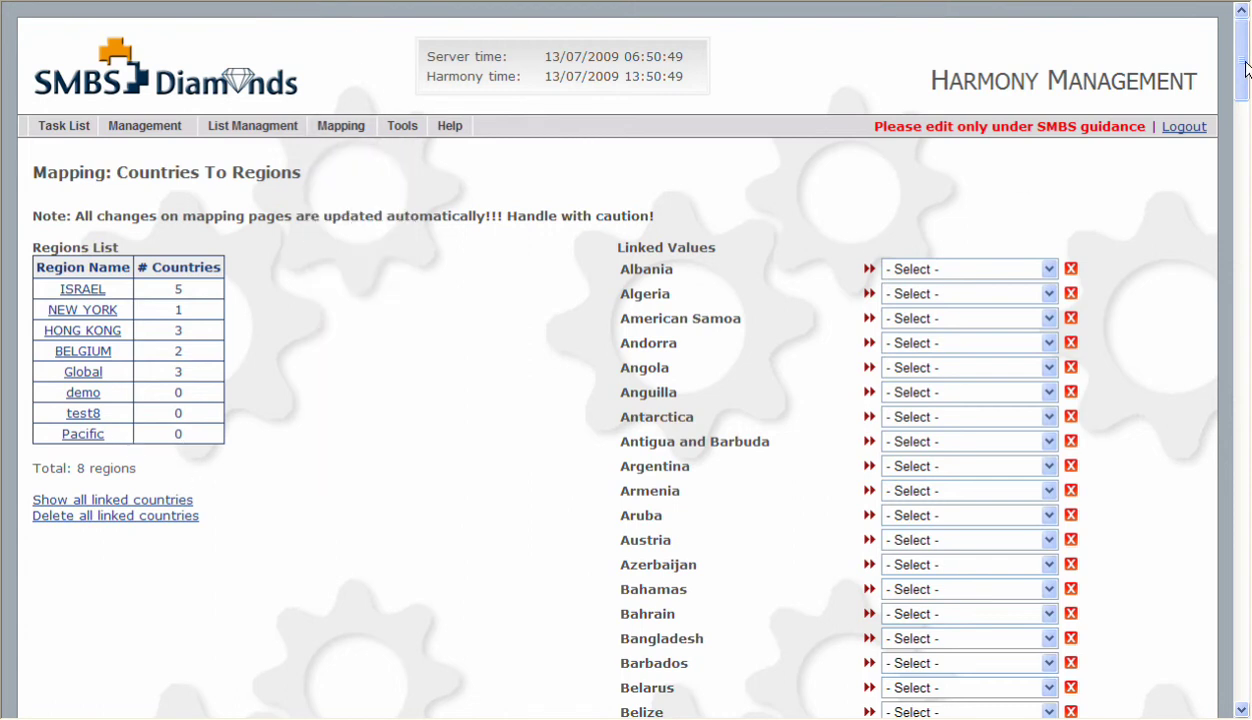
pyautogui.moveTo(1246, 68); pyautogui.dragTo(1246, 267)
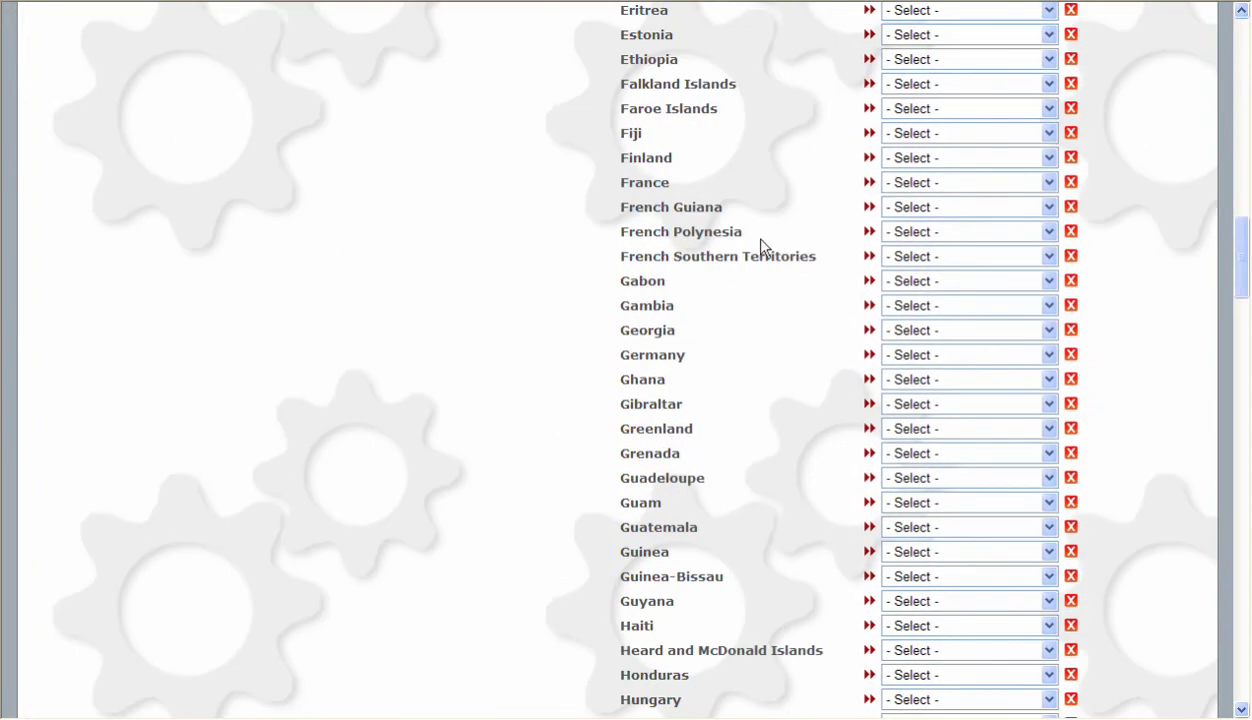
pyautogui.click(1049, 208)
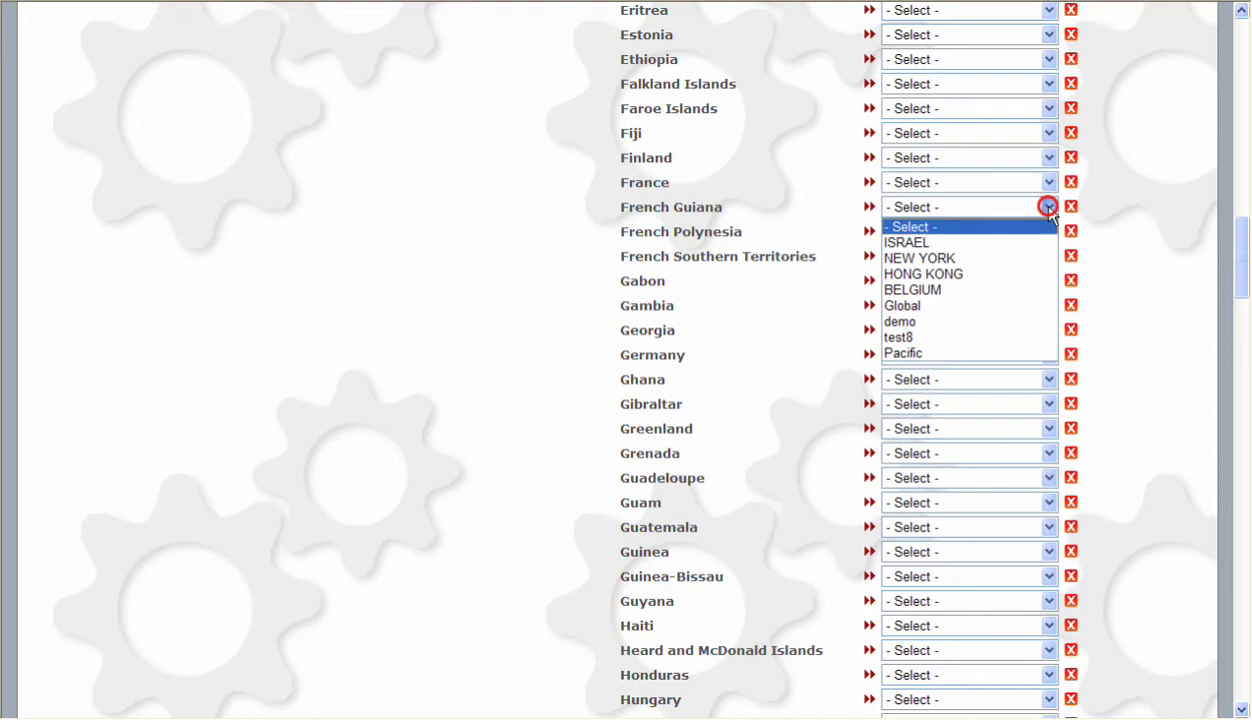
pyautogui.click(944, 354)
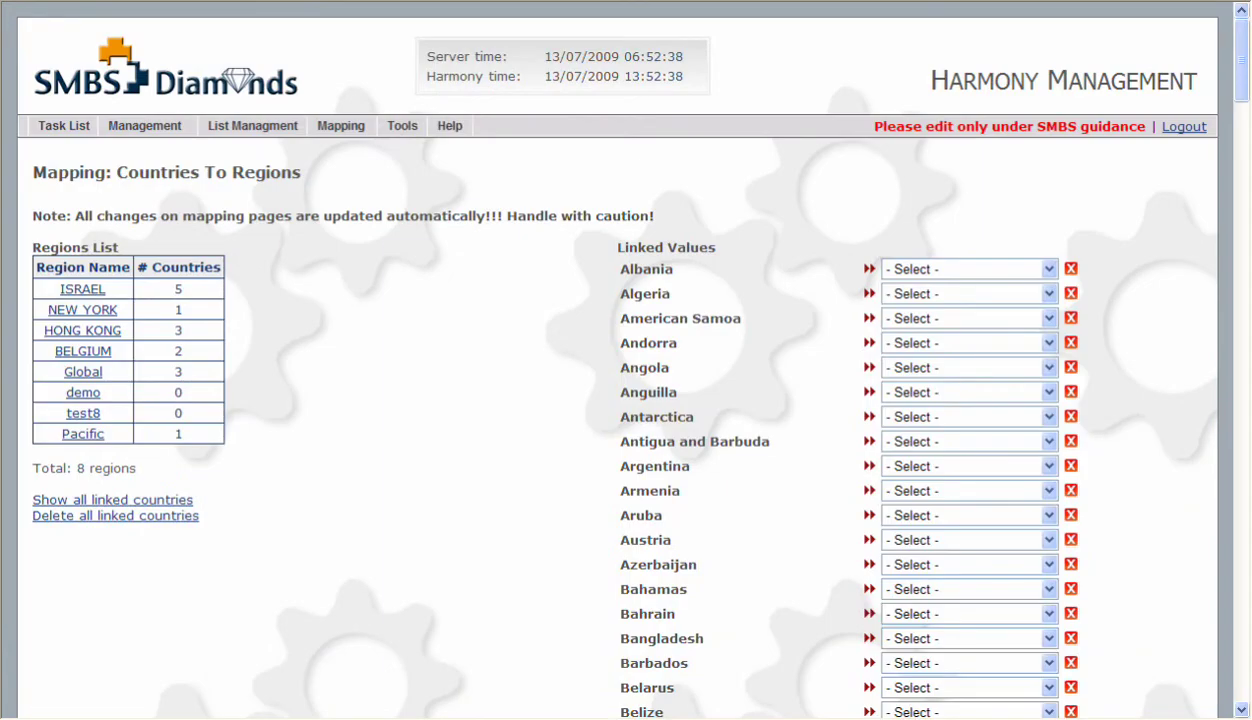
# Link Martinique to Pacific in the unlinked country values, and list the countries linked to Pacific.
pyautogui.moveTo(1247, 70); pyautogui.dragTo(1246, 401)
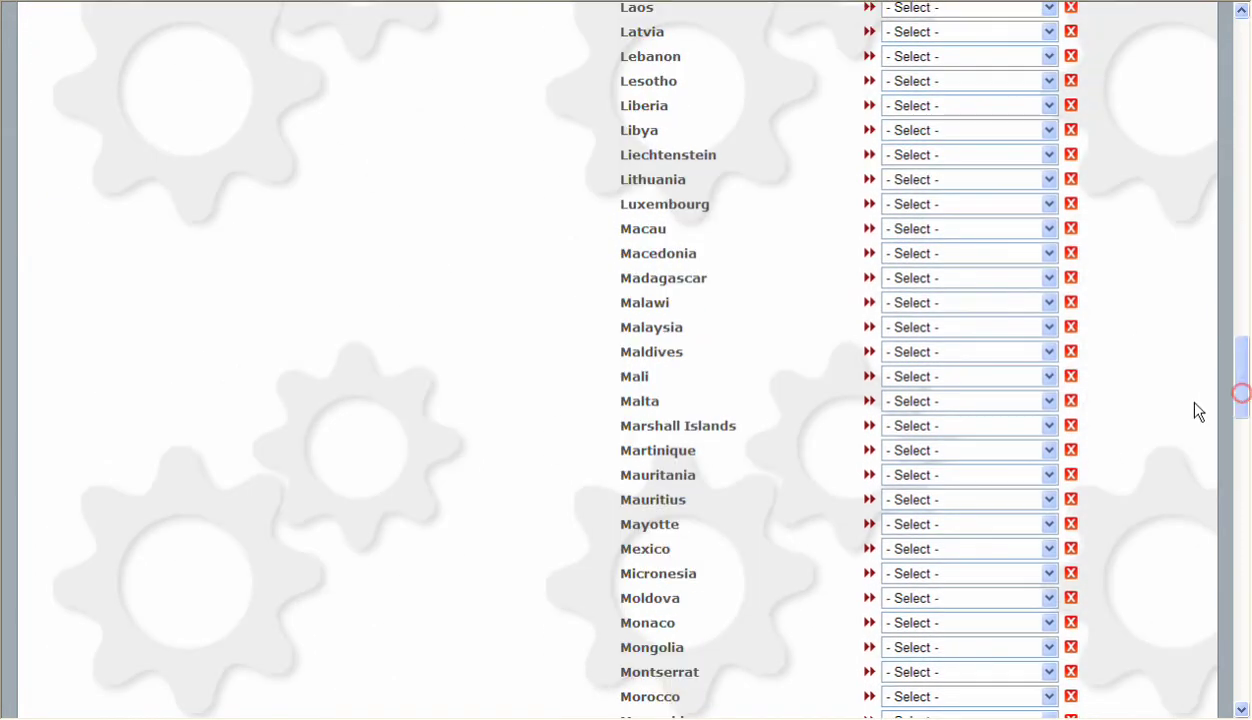
pyautogui.click(1049, 450)
pyautogui.click(958, 597)
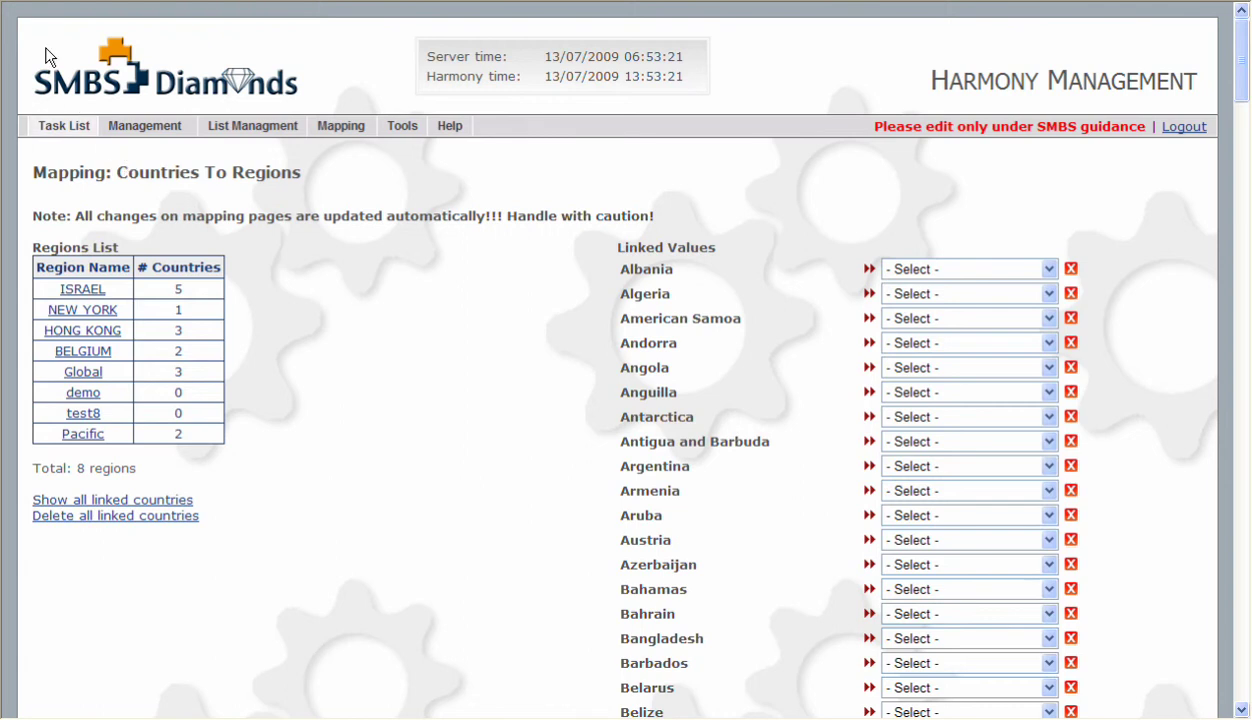
pyautogui.click(83, 434)
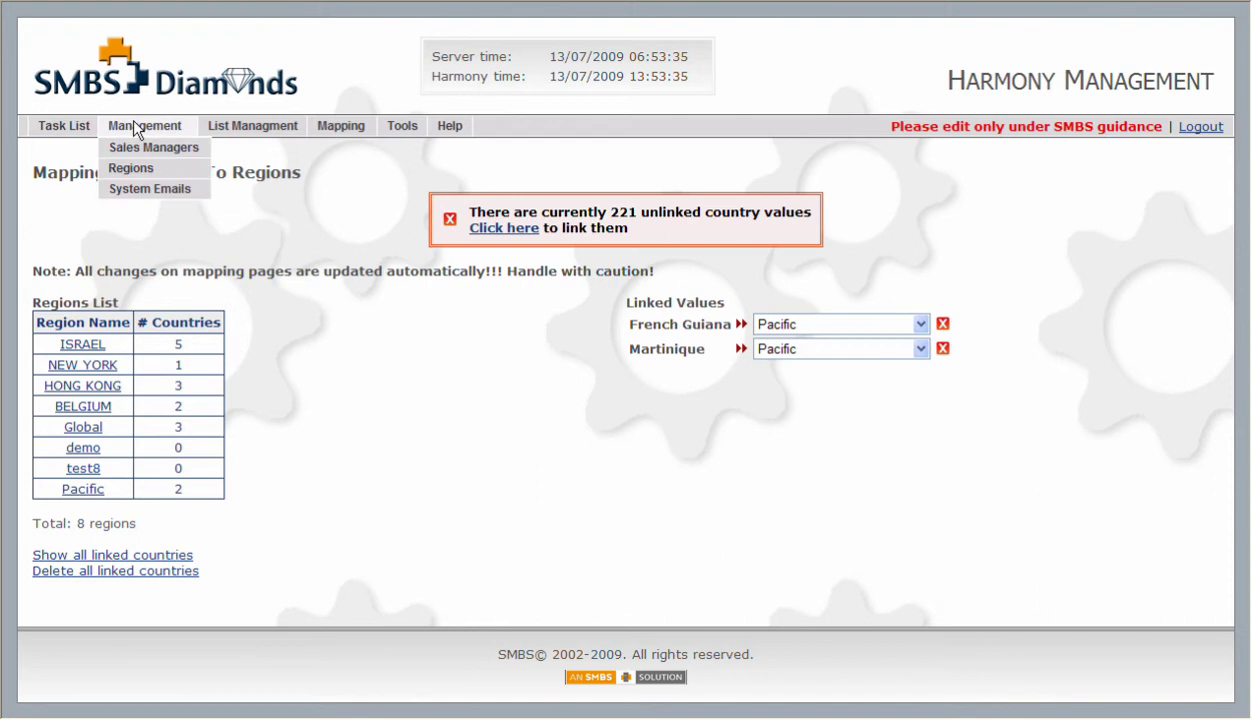
# Open the sales managers list and filter it by the first name of the Pacific manager.
pyautogui.click(153, 147)
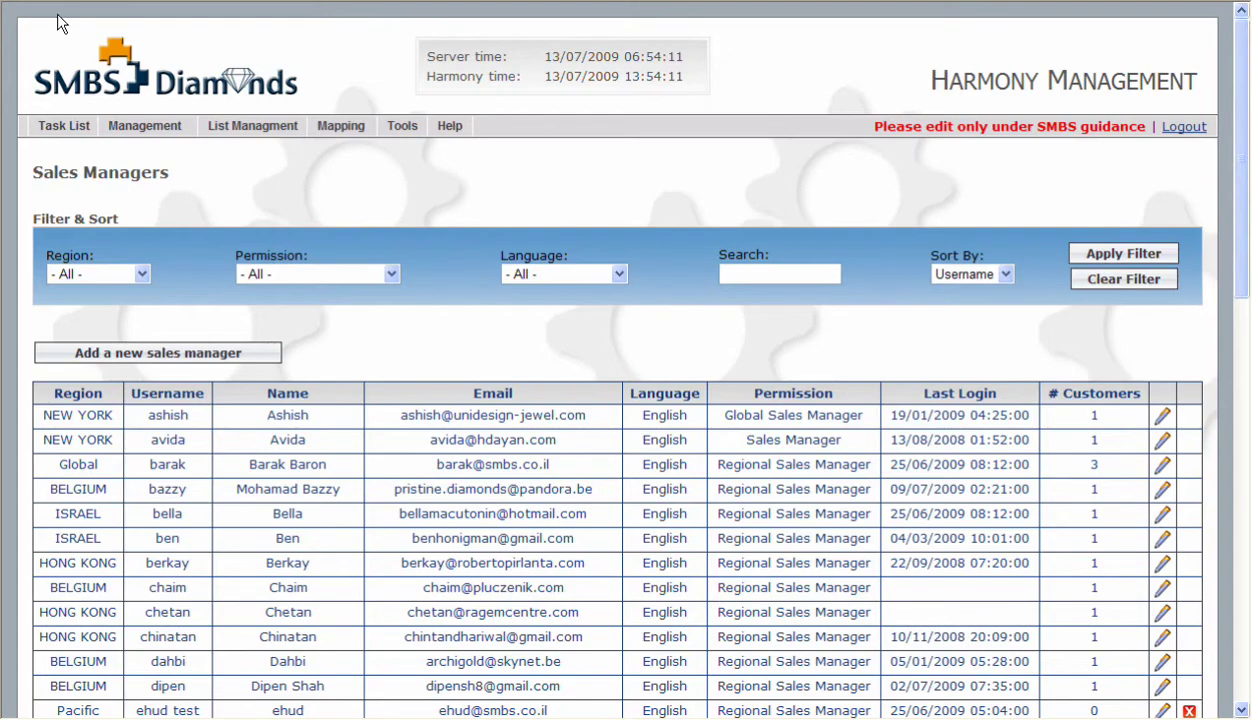
pyautogui.click(740, 273)
pyautogui.write('ehud')
pyautogui.click(1105, 252)
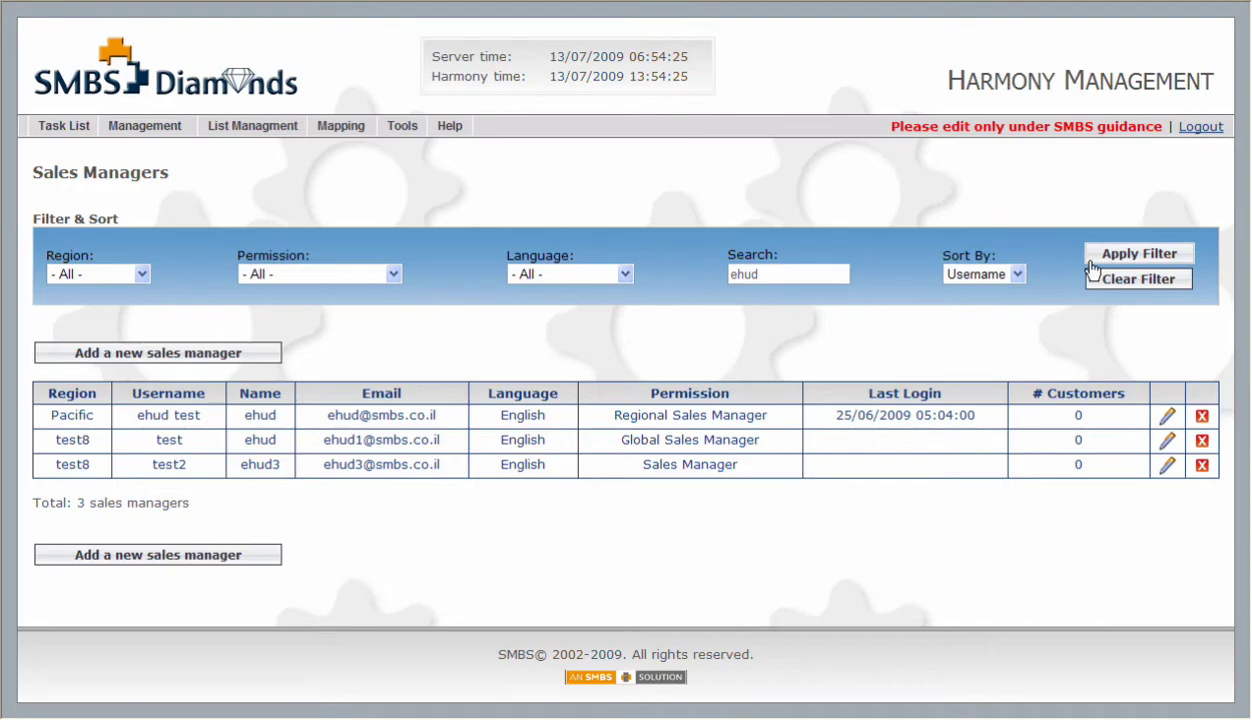
# Move the Pacific manager to the NEW YORK region with the Sales Manager permission level and save the details.
pyautogui.click(1167, 415)
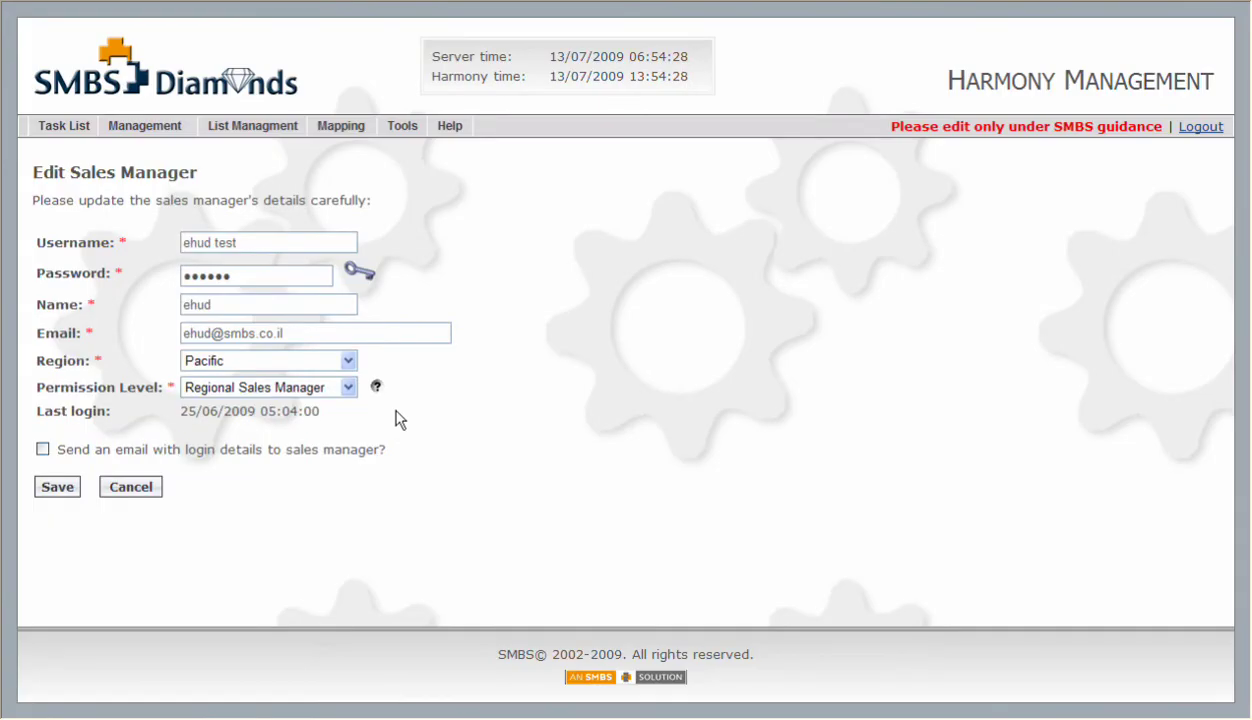
pyautogui.click(349, 360)
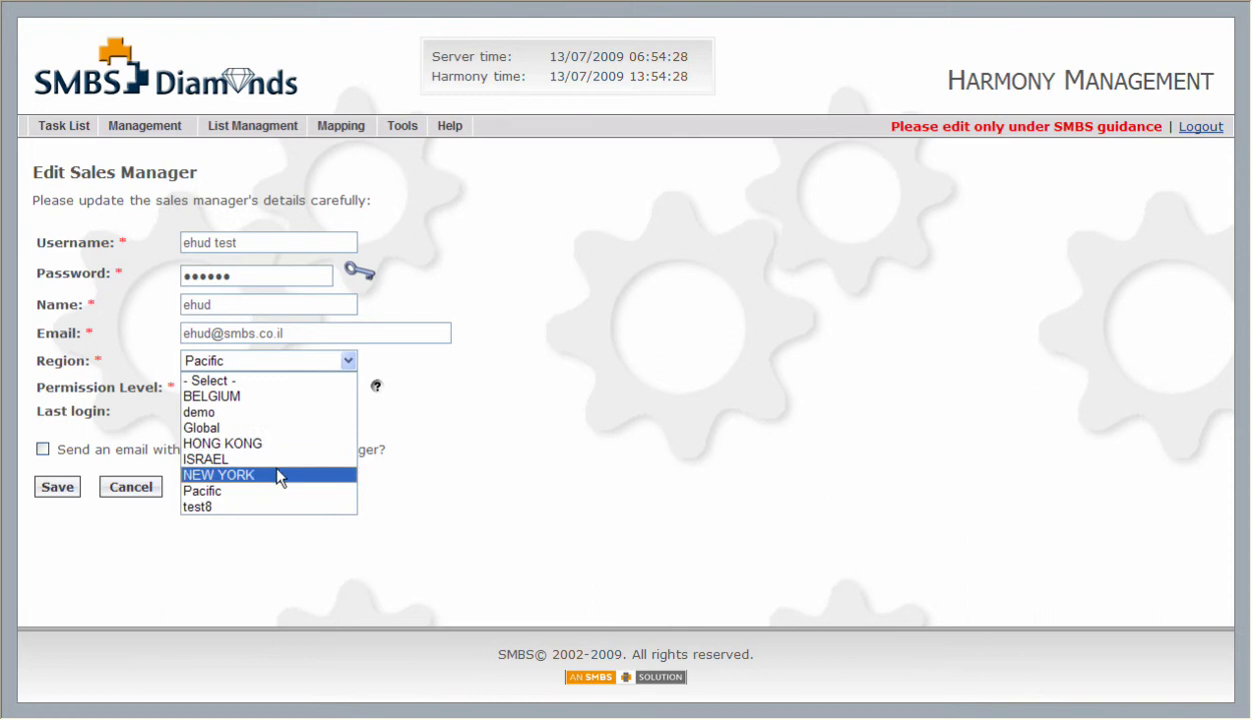
pyautogui.click(274, 475)
pyautogui.click(348, 388)
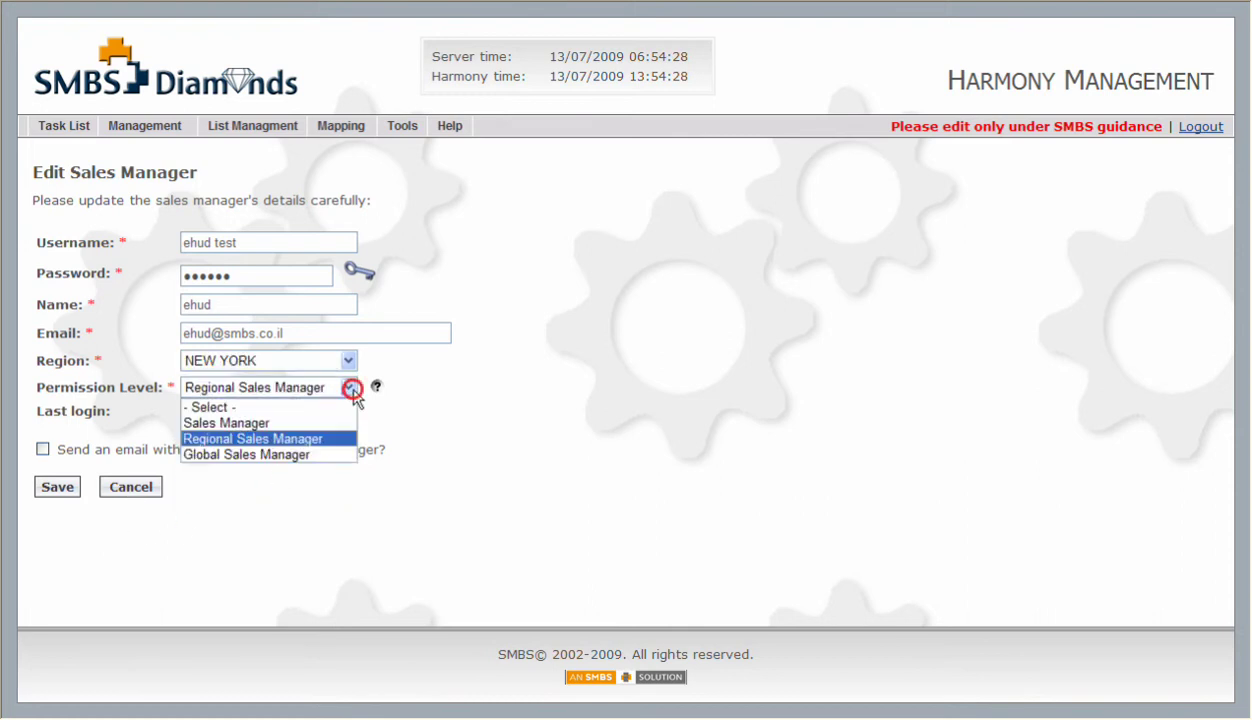
pyautogui.click(312, 423)
pyautogui.click(57, 488)
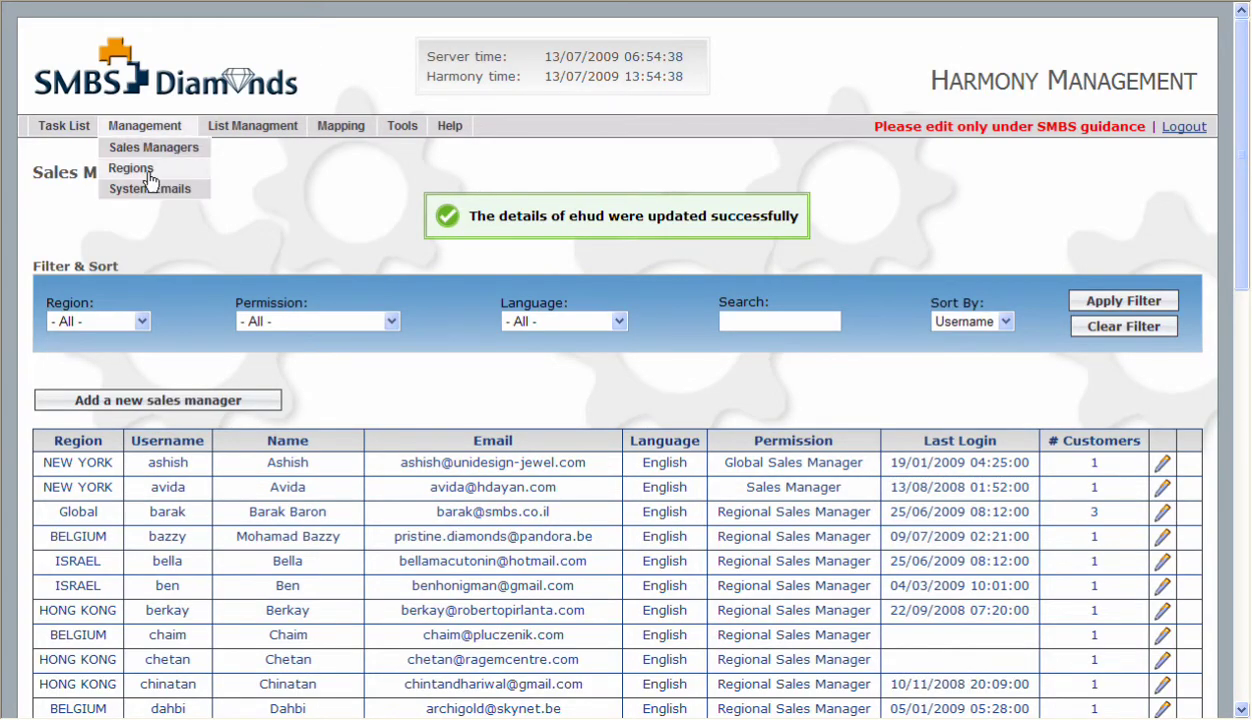
# Delete the Pacific region from the regions list.
pyautogui.click(131, 168)
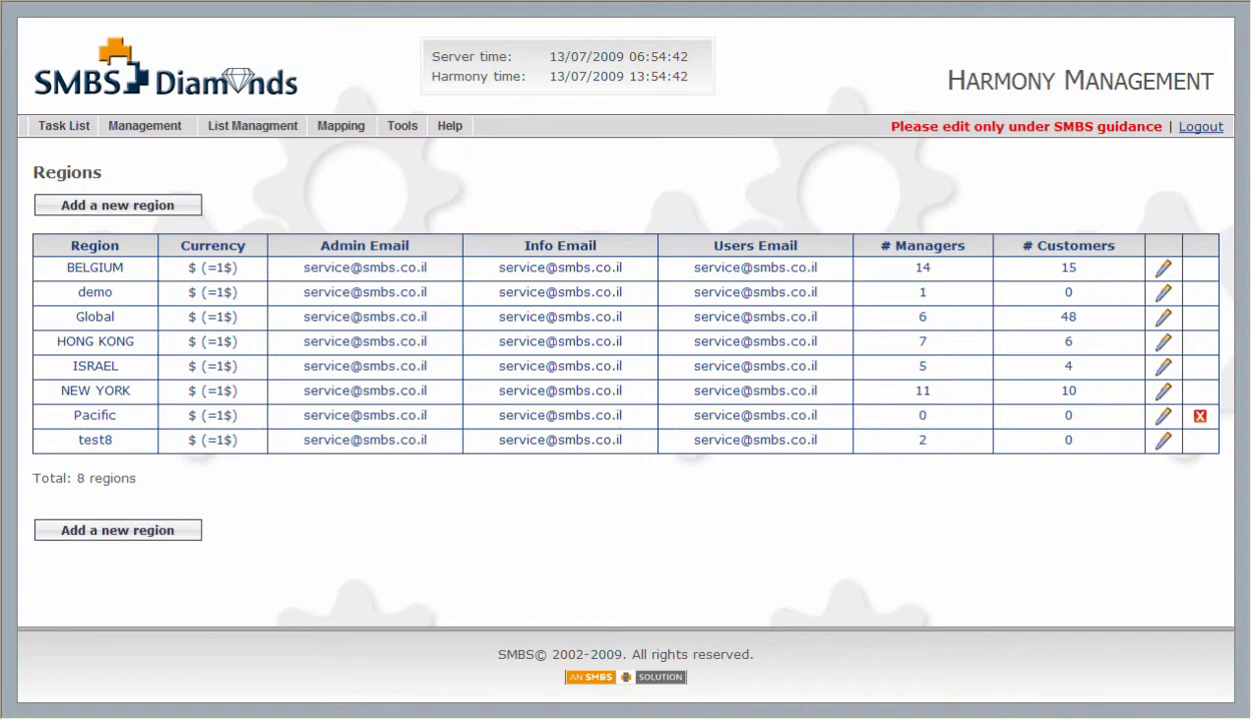
pyautogui.click(1200, 418)
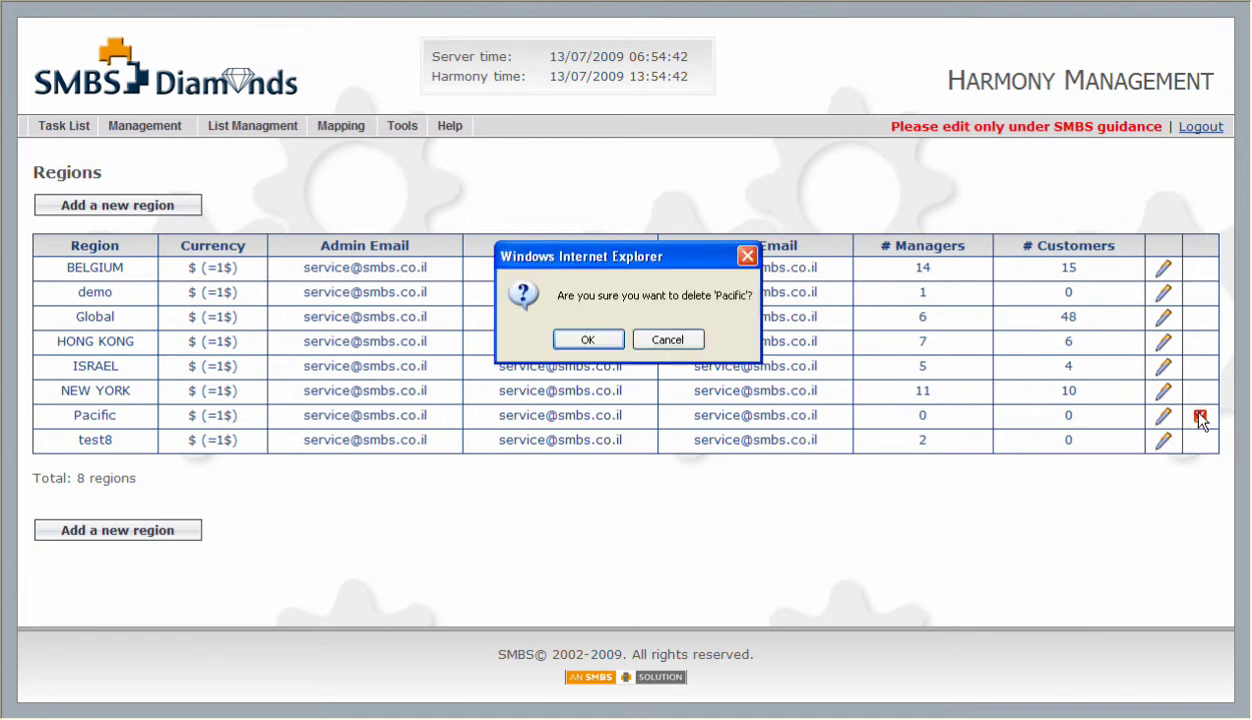
pyautogui.click(590, 339)
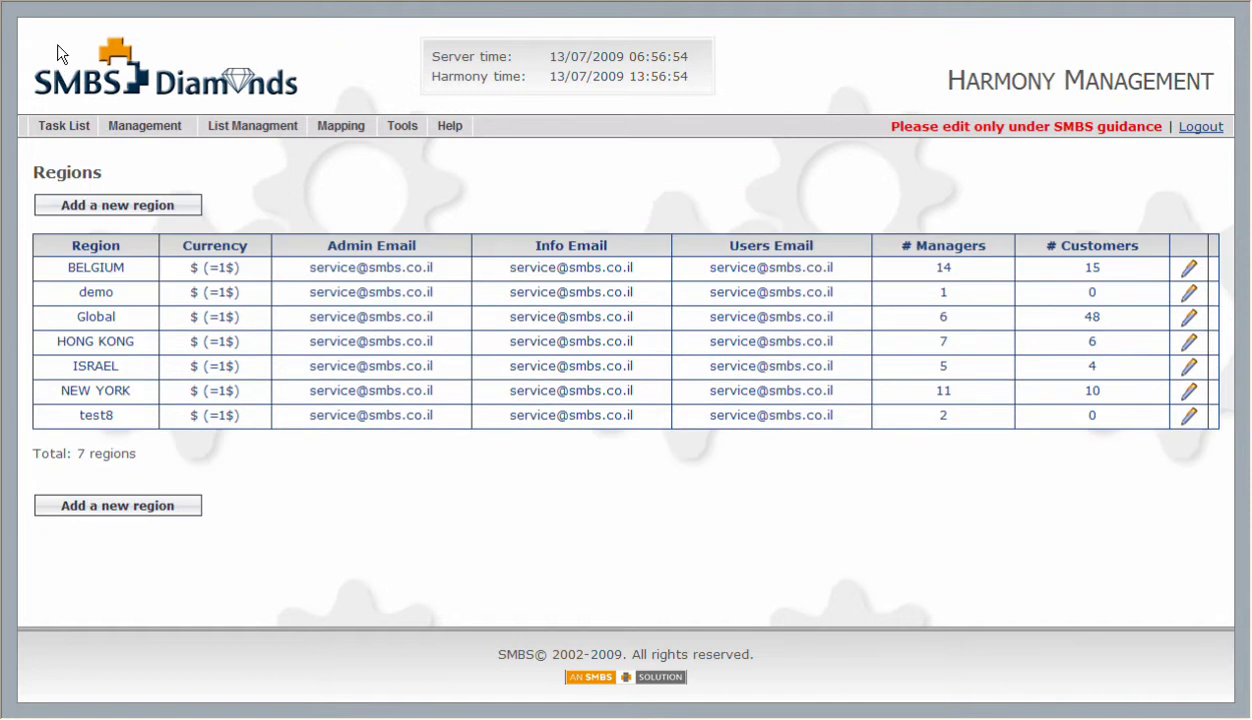
# Open the countries-to-regions mapping and check which countries are linked to NEW YORK.
pyautogui.moveTo(352, 125)
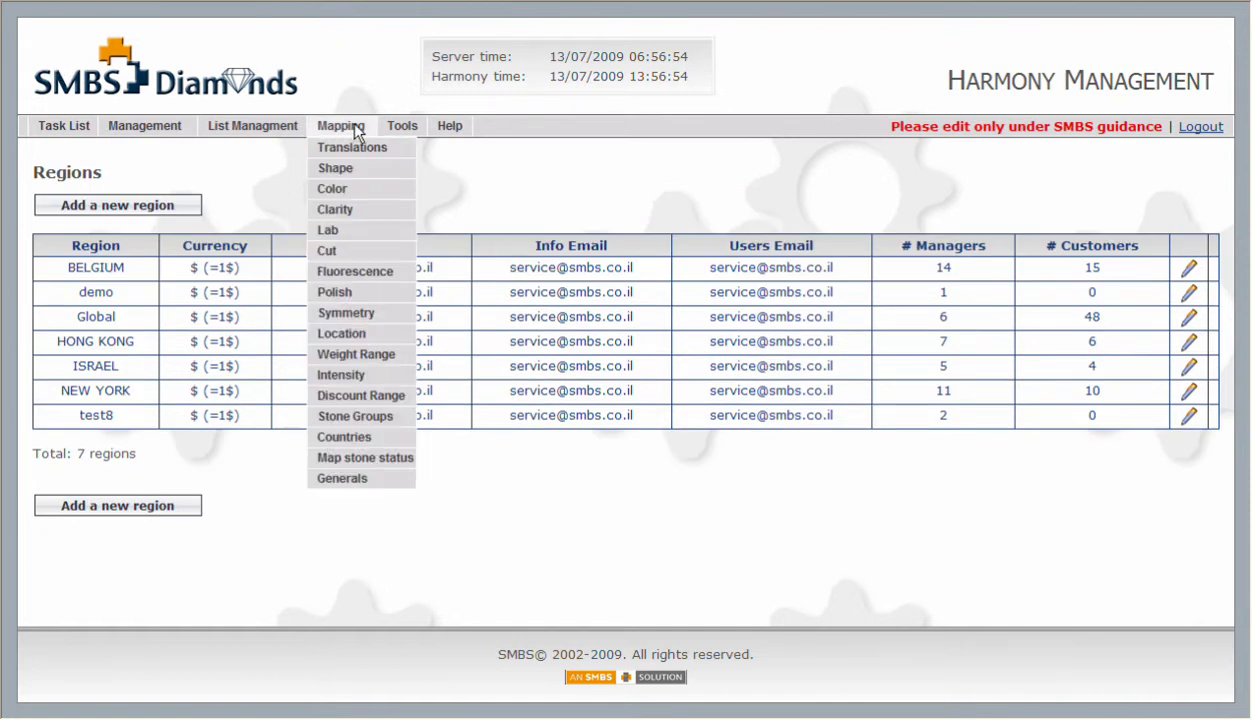
pyautogui.click(344, 437)
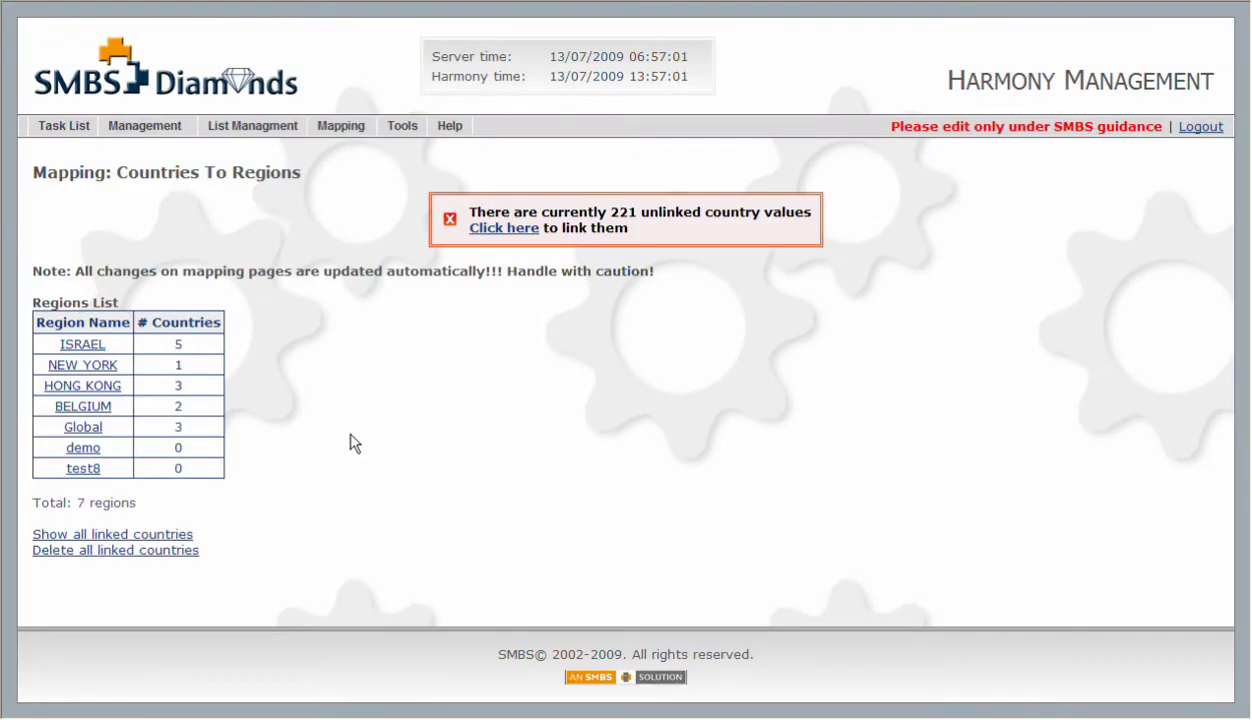
pyautogui.click(86, 364)
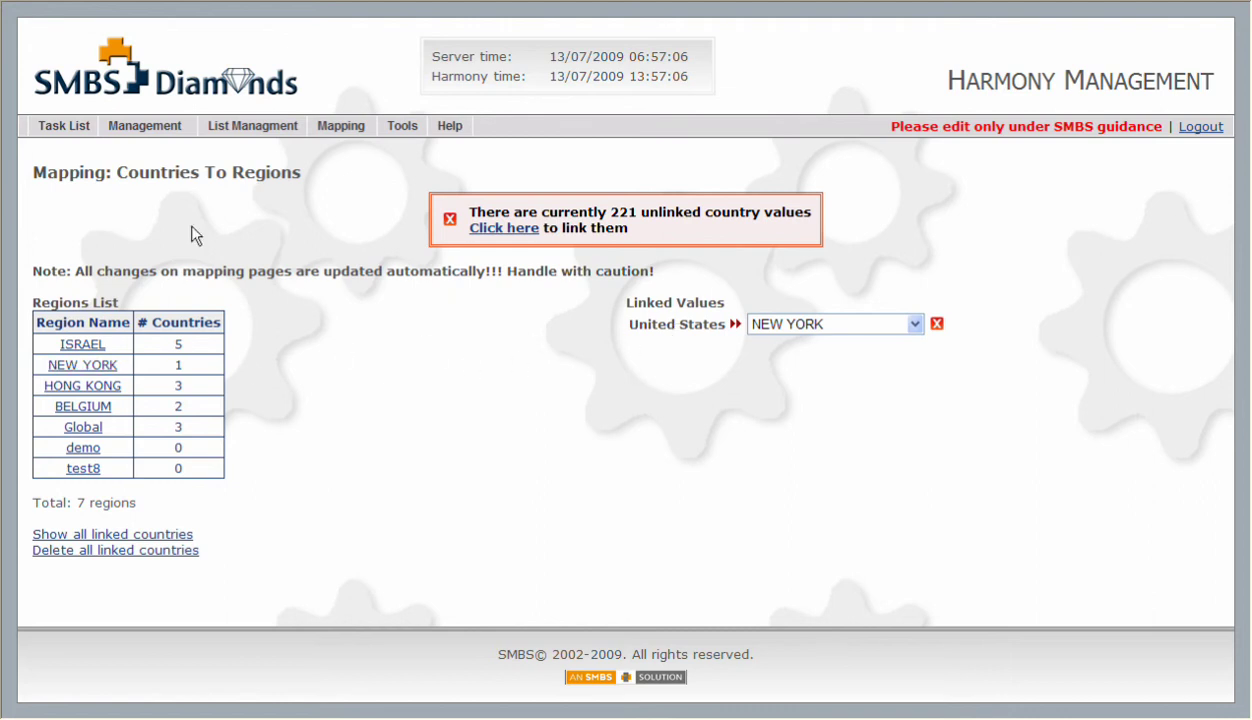
pyautogui.moveTo(145, 125)
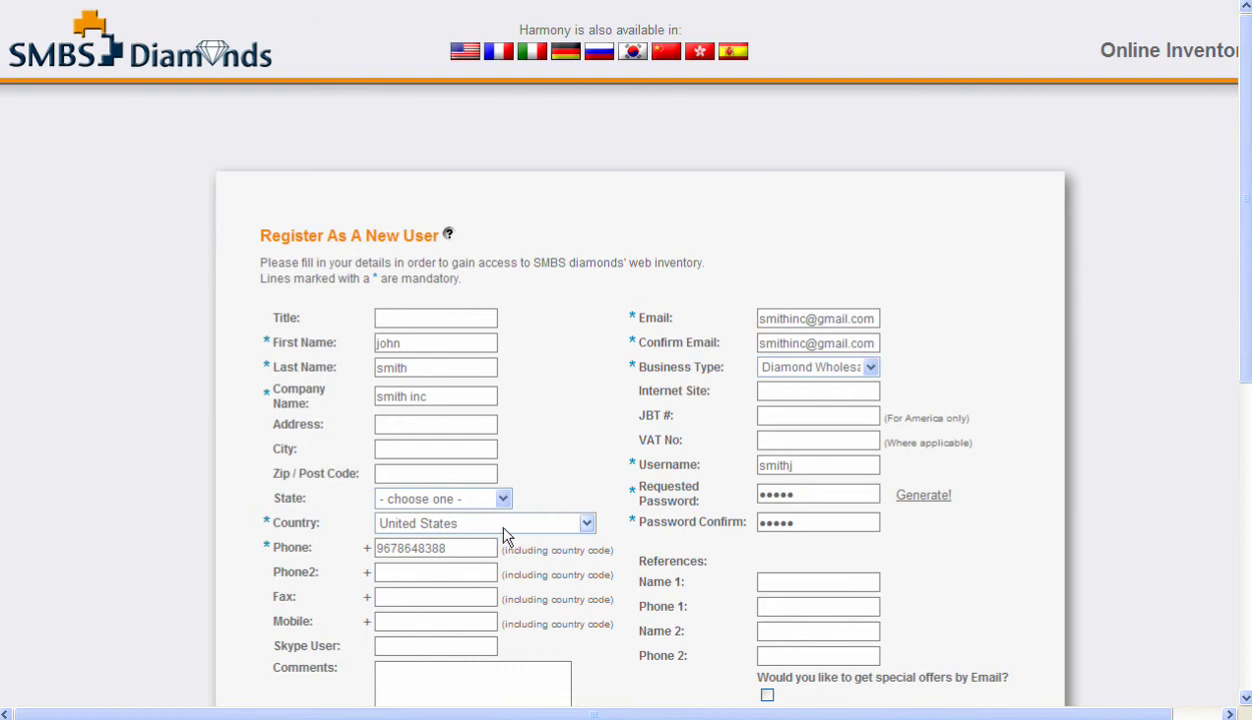
# Submit the completed new user registration form for the United States customer.
pyautogui.moveTo(1243, 264); pyautogui.dragTo(1248, 497)
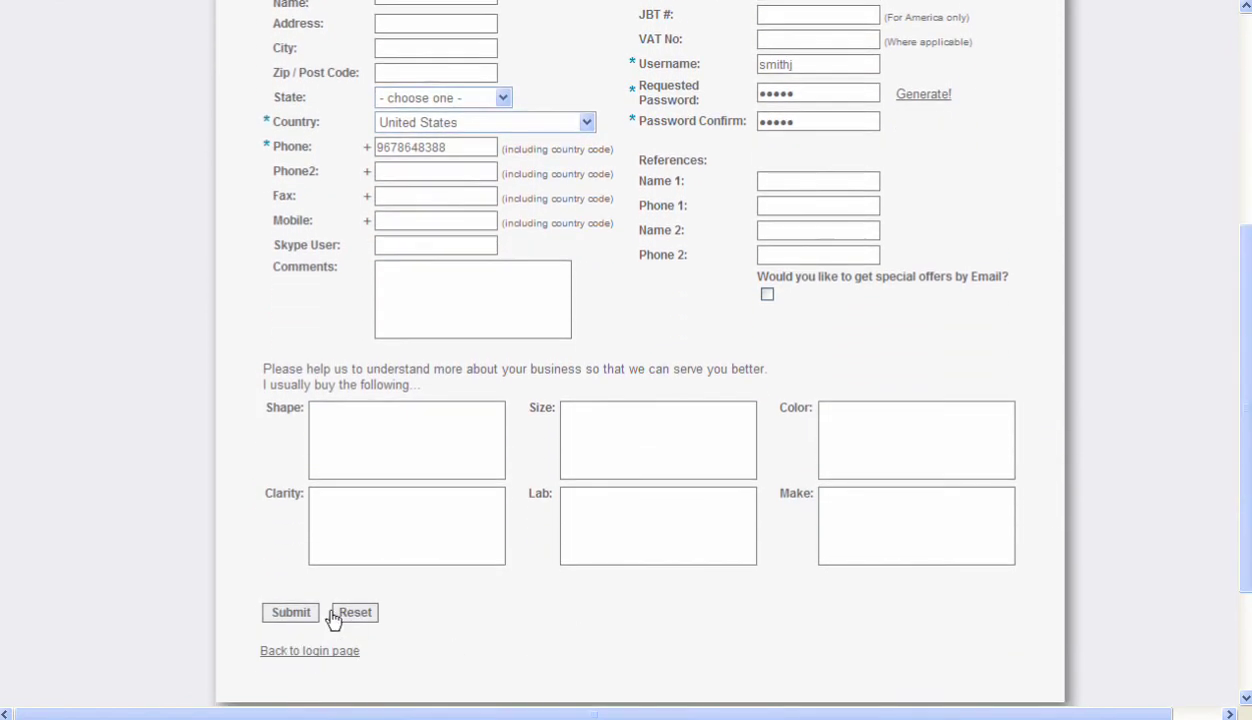
pyautogui.click(291, 614)
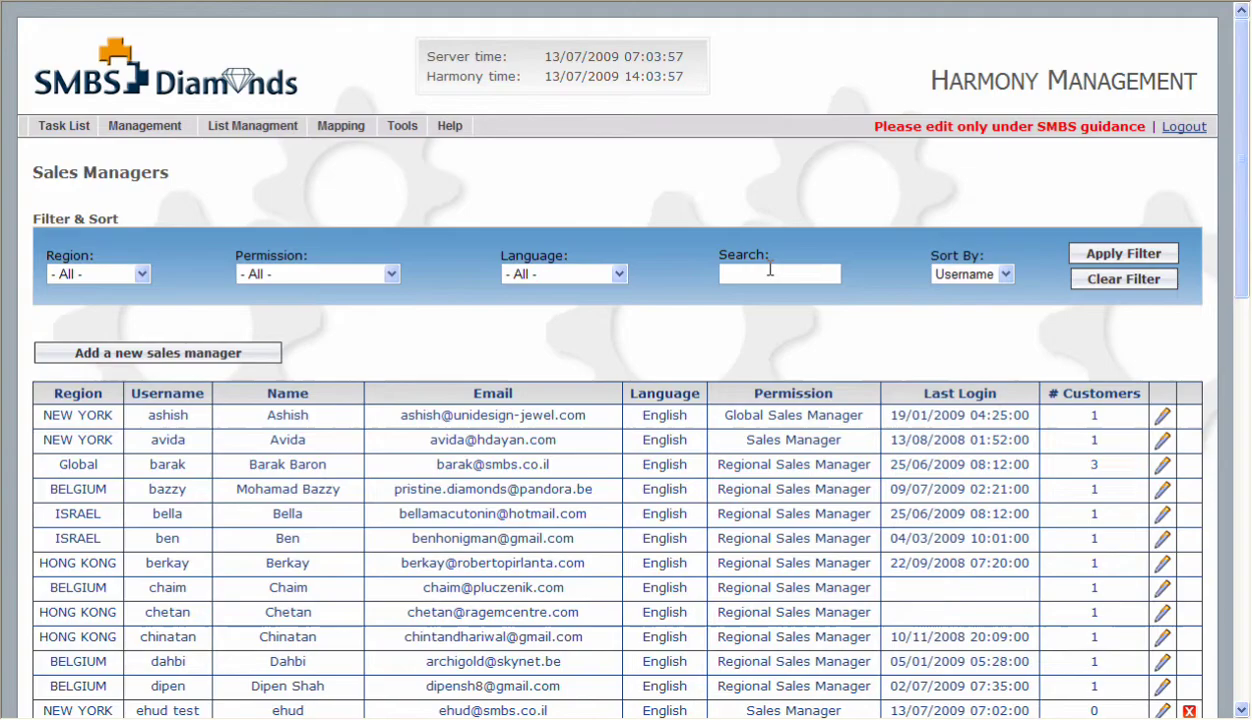
# Filter the sales managers list by the first name of the manager who was moved to NEW YORK.
pyautogui.write('eh')
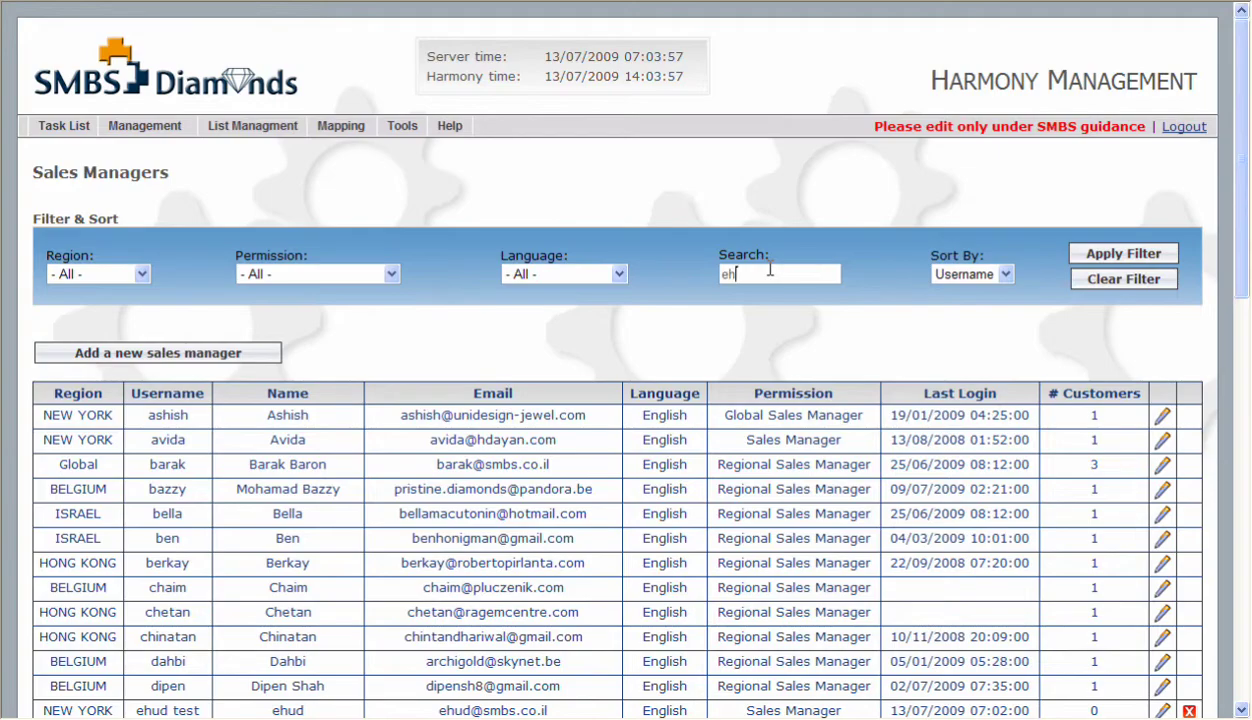
pyautogui.write('ud')
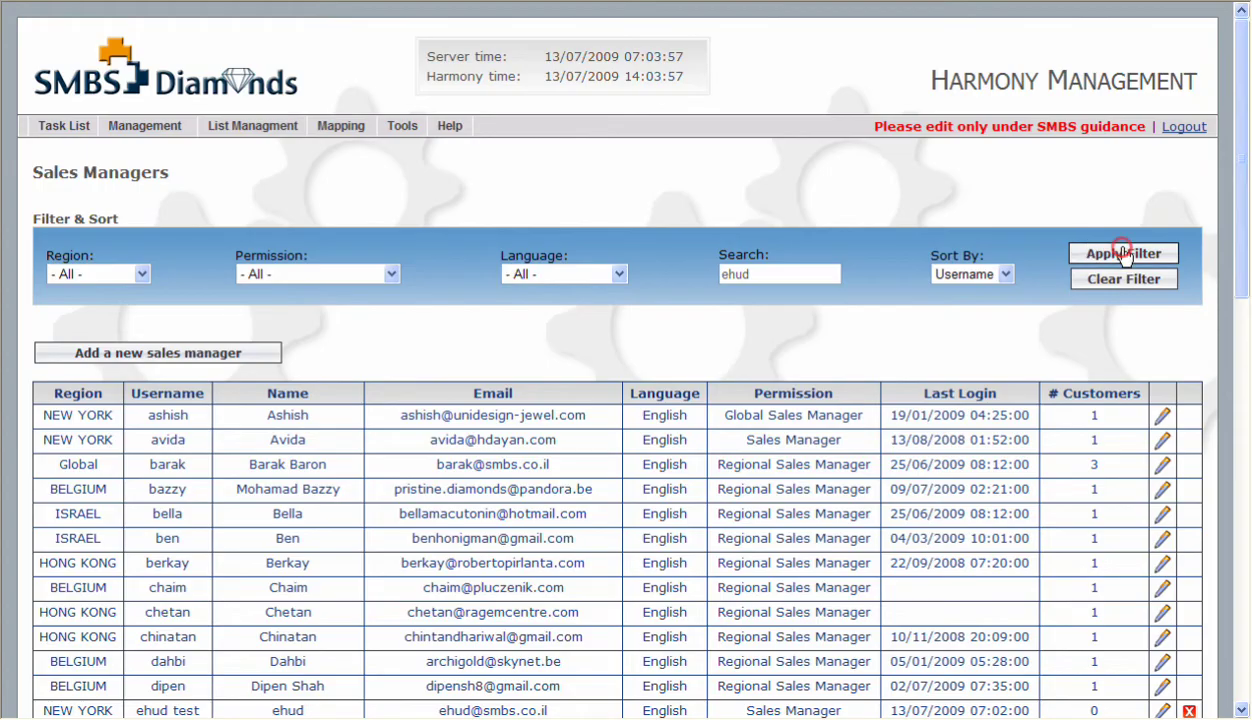
pyautogui.click(1120, 253)
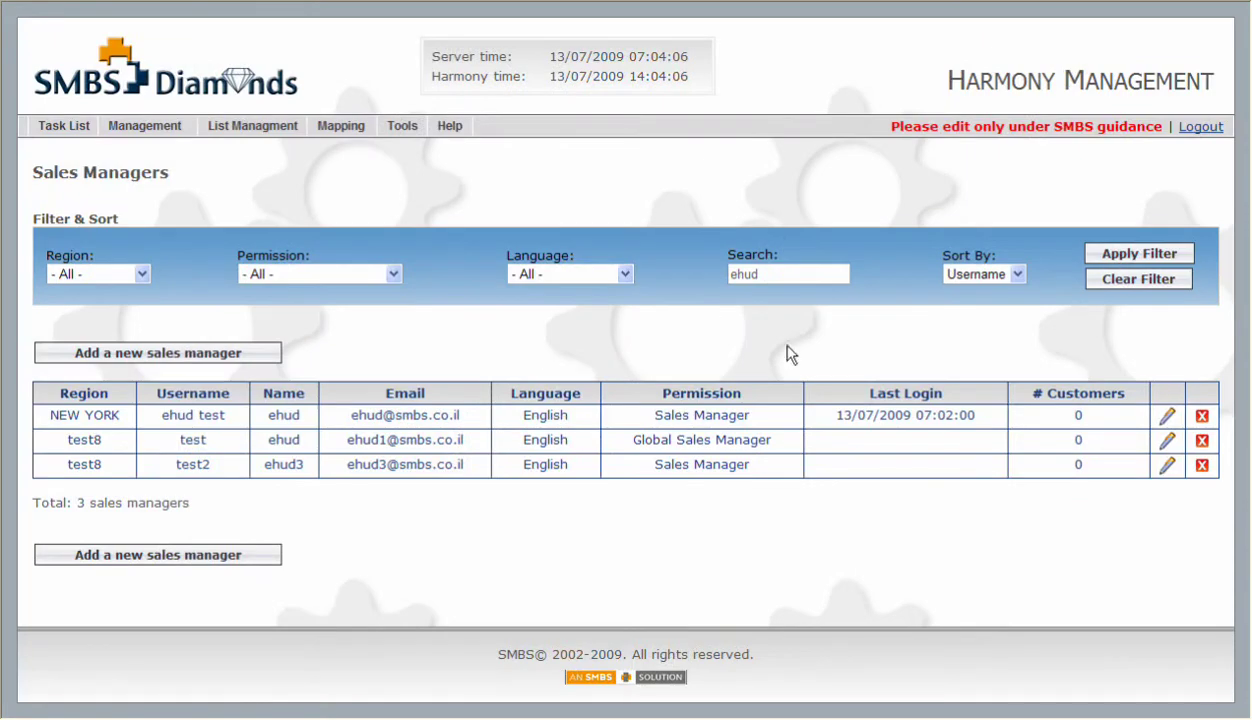
# Set the NEW YORK manager's permission level to Regional Sales Manager and save the details.
pyautogui.click(1167, 417)
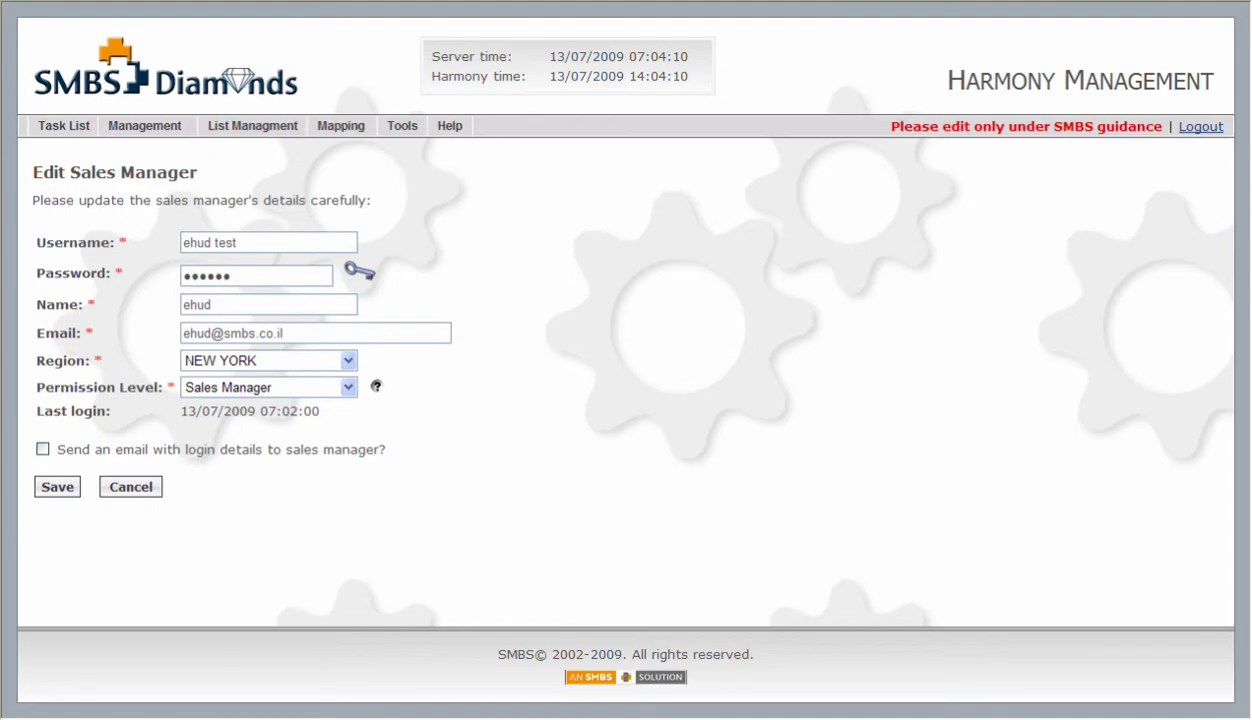
pyautogui.click(347, 387)
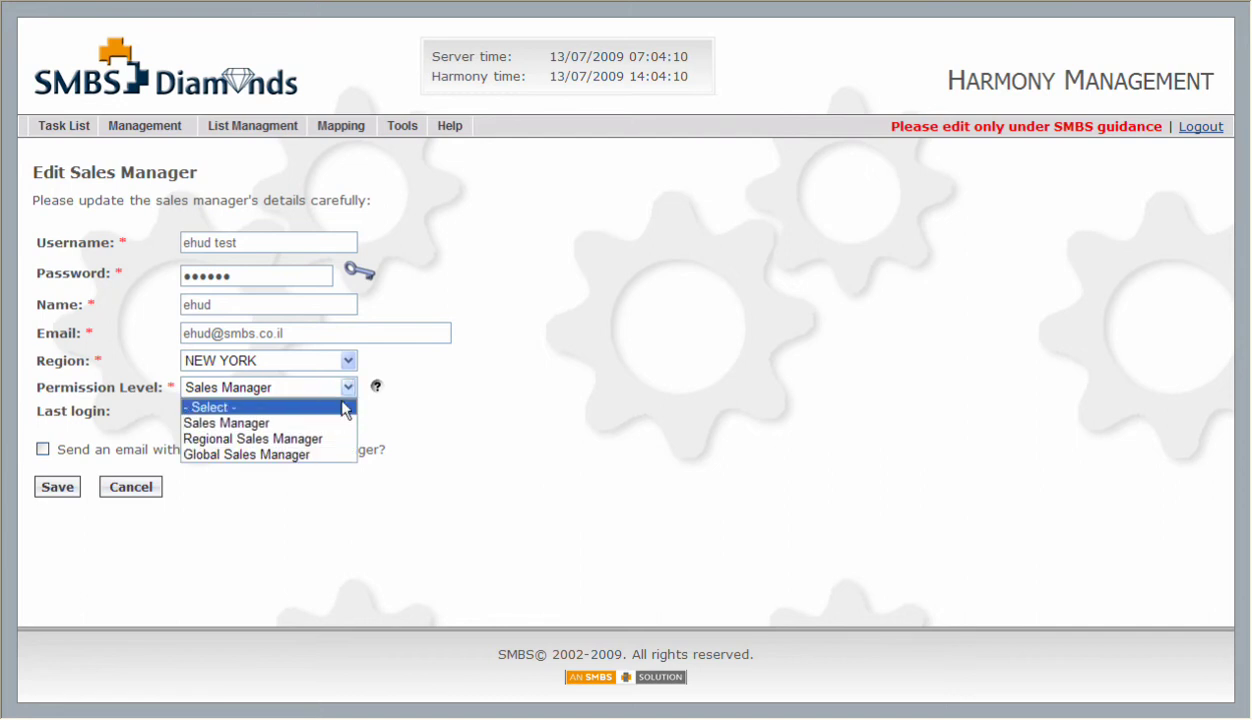
pyautogui.click(302, 440)
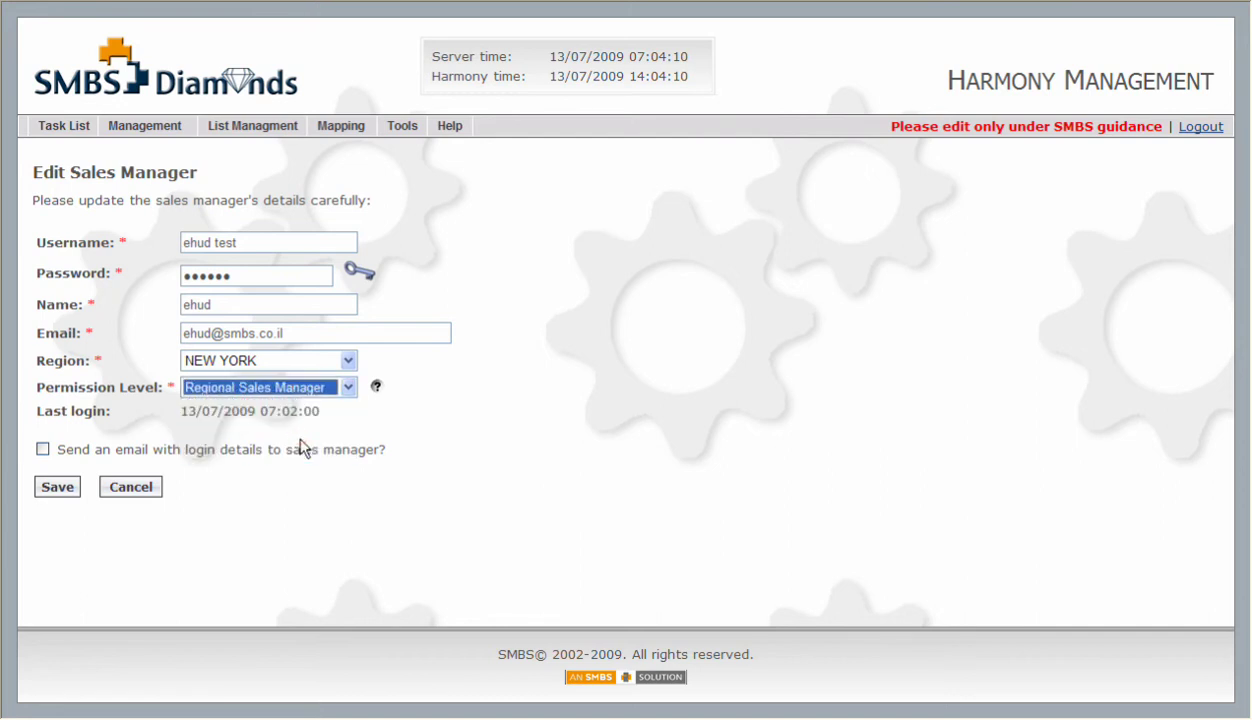
pyautogui.click(289, 433)
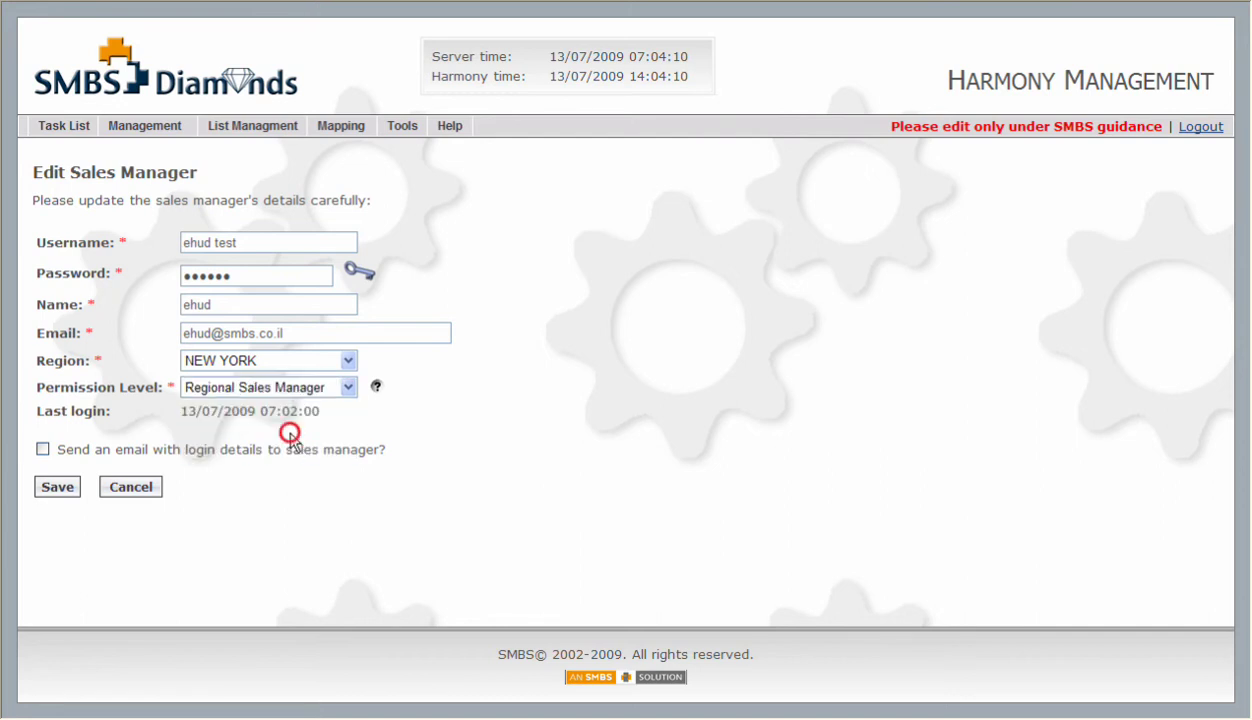
pyautogui.click(66, 489)
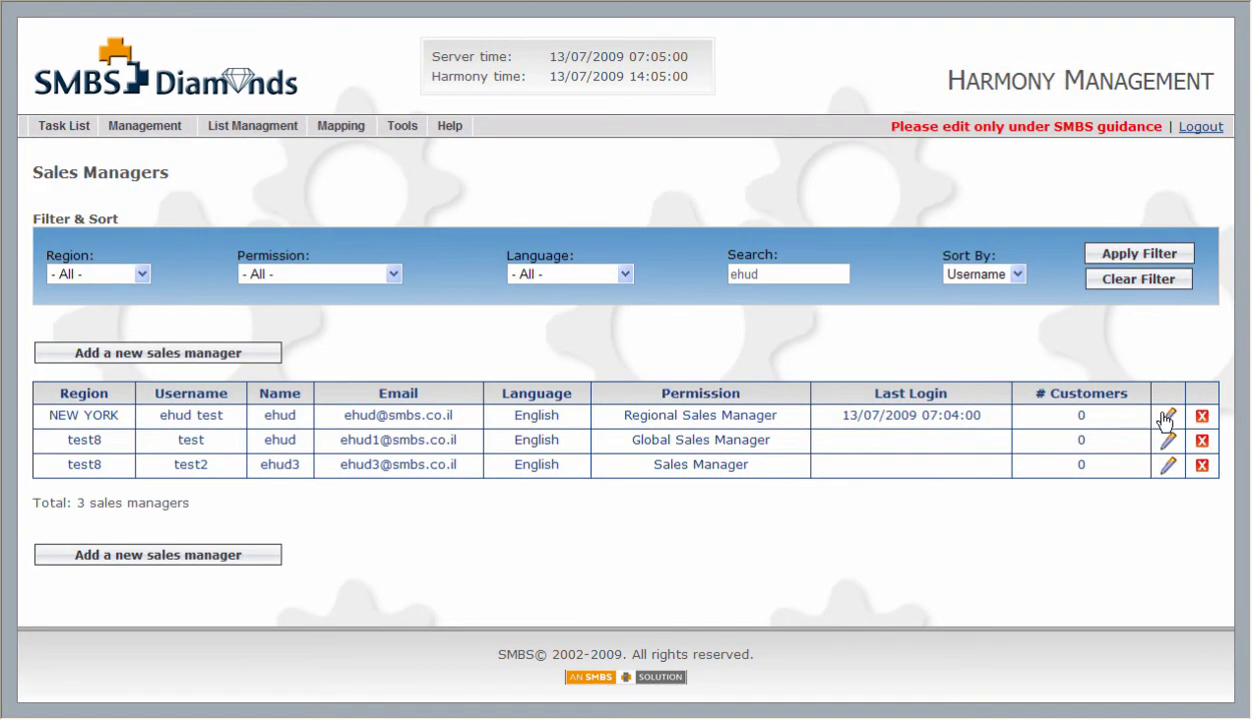
# Set the NEW YORK manager's permission level back to Sales Manager and save the details.
pyautogui.click(1165, 418)
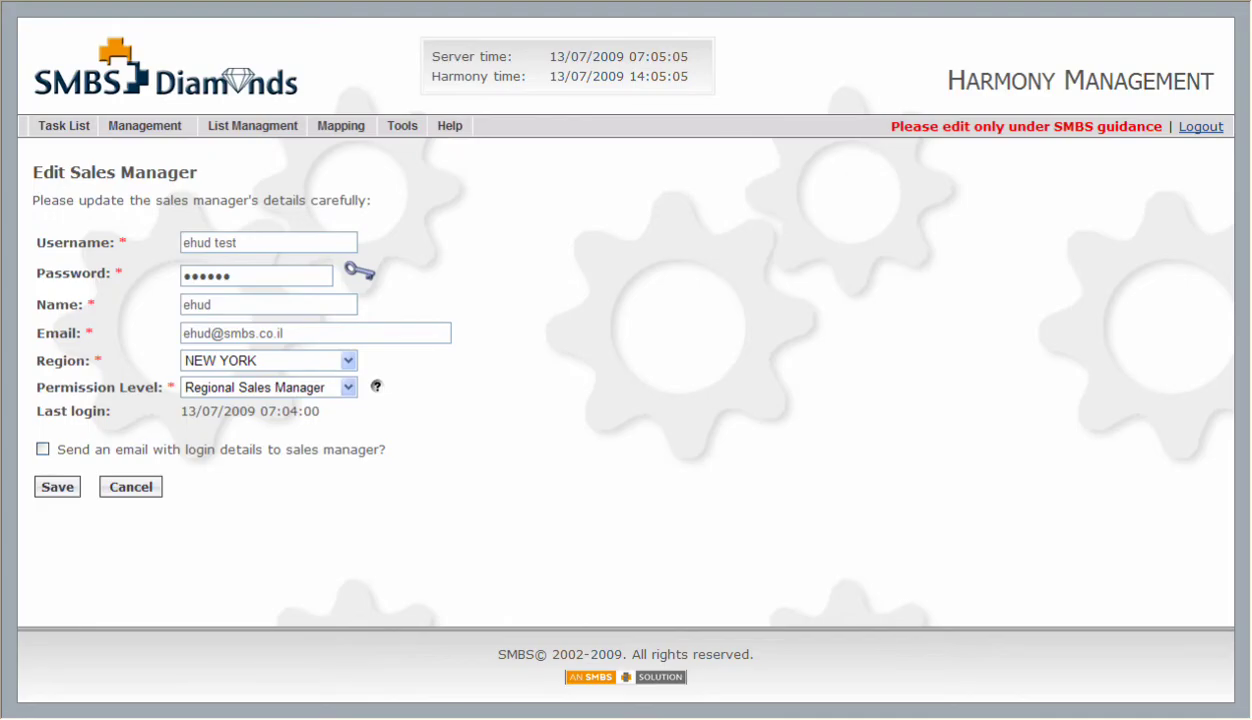
pyautogui.click(348, 387)
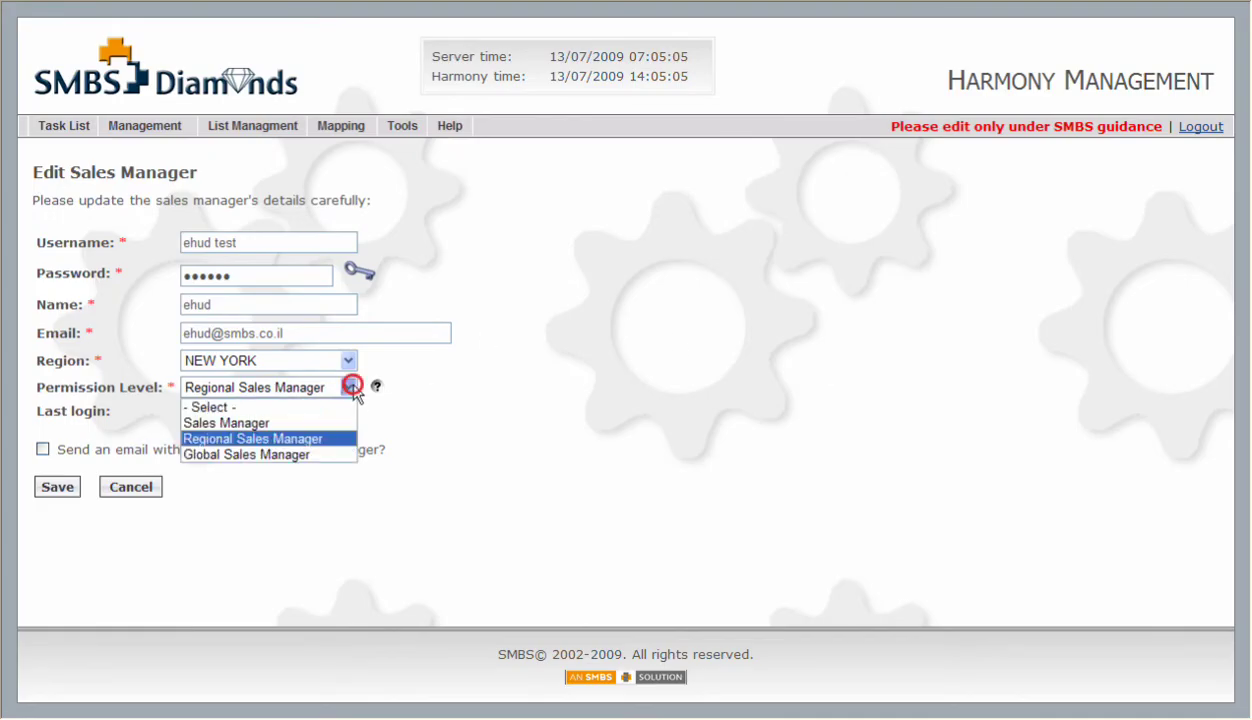
pyautogui.click(264, 425)
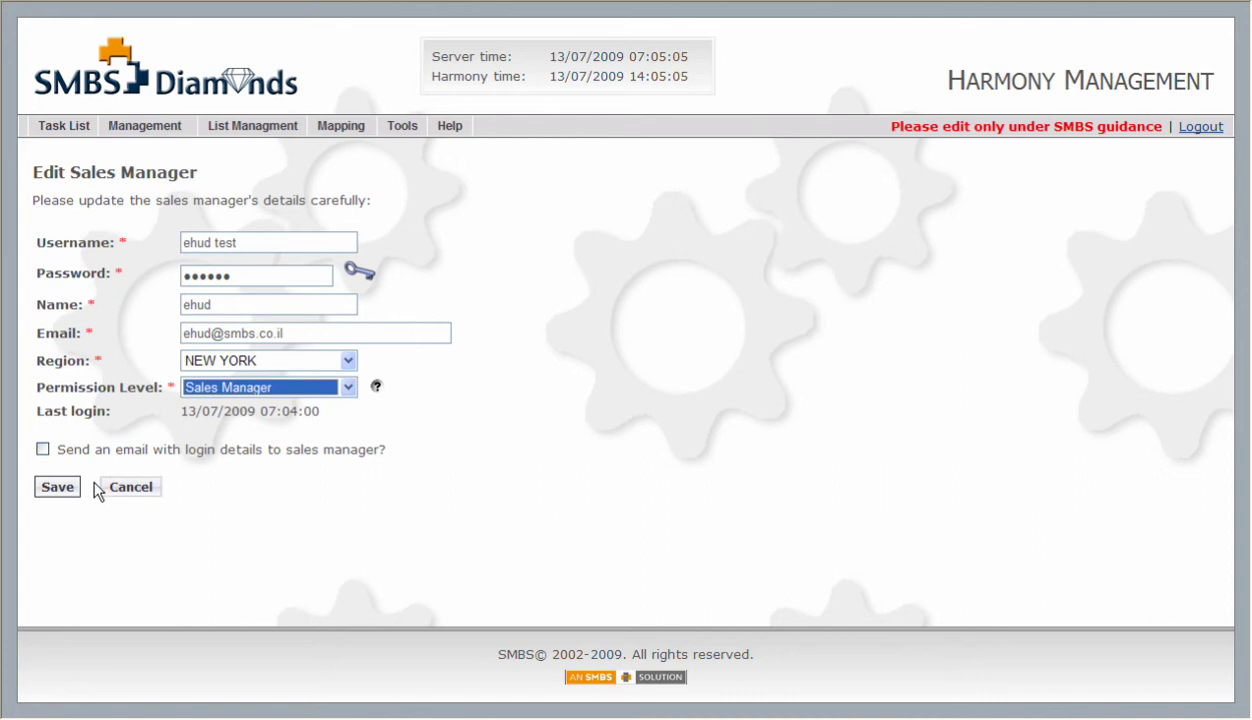
pyautogui.click(46, 490)
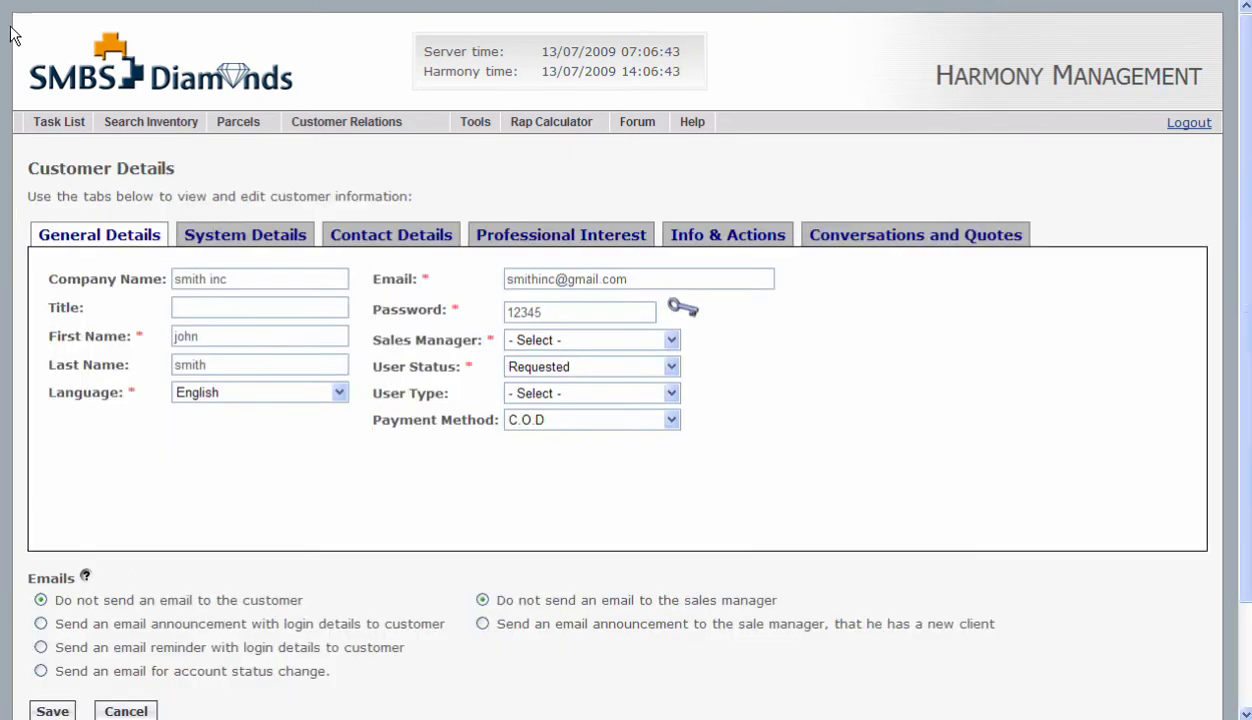
# Assign the NEW YORK test manager as the new customer's sales manager, set user status Active and user type Customer, and save.
pyautogui.click(672, 341)
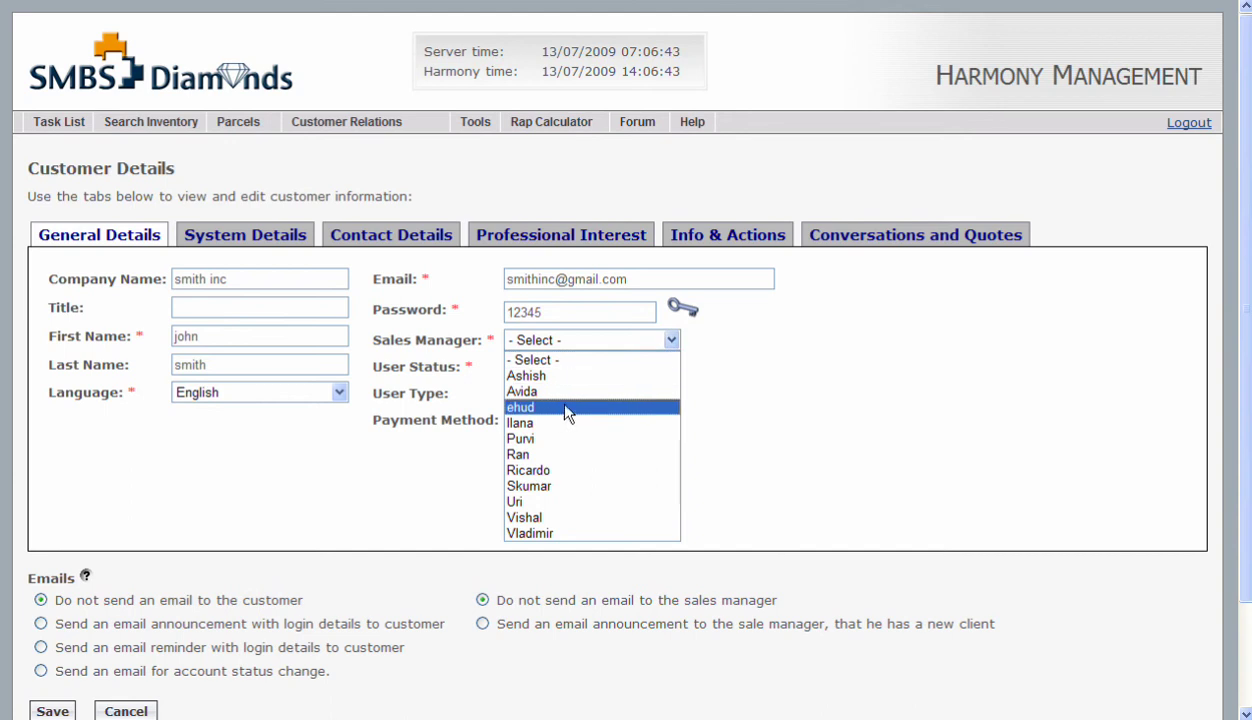
pyautogui.click(557, 409)
pyautogui.click(668, 367)
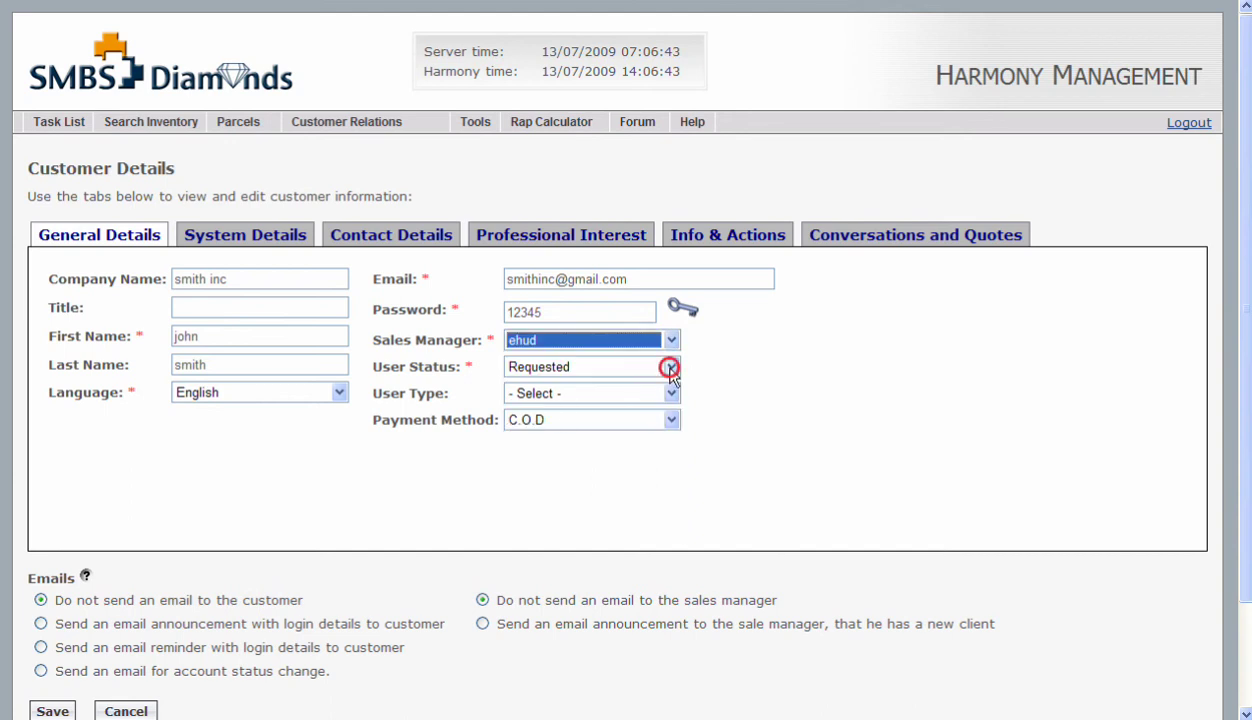
pyautogui.click(601, 403)
pyautogui.click(671, 396)
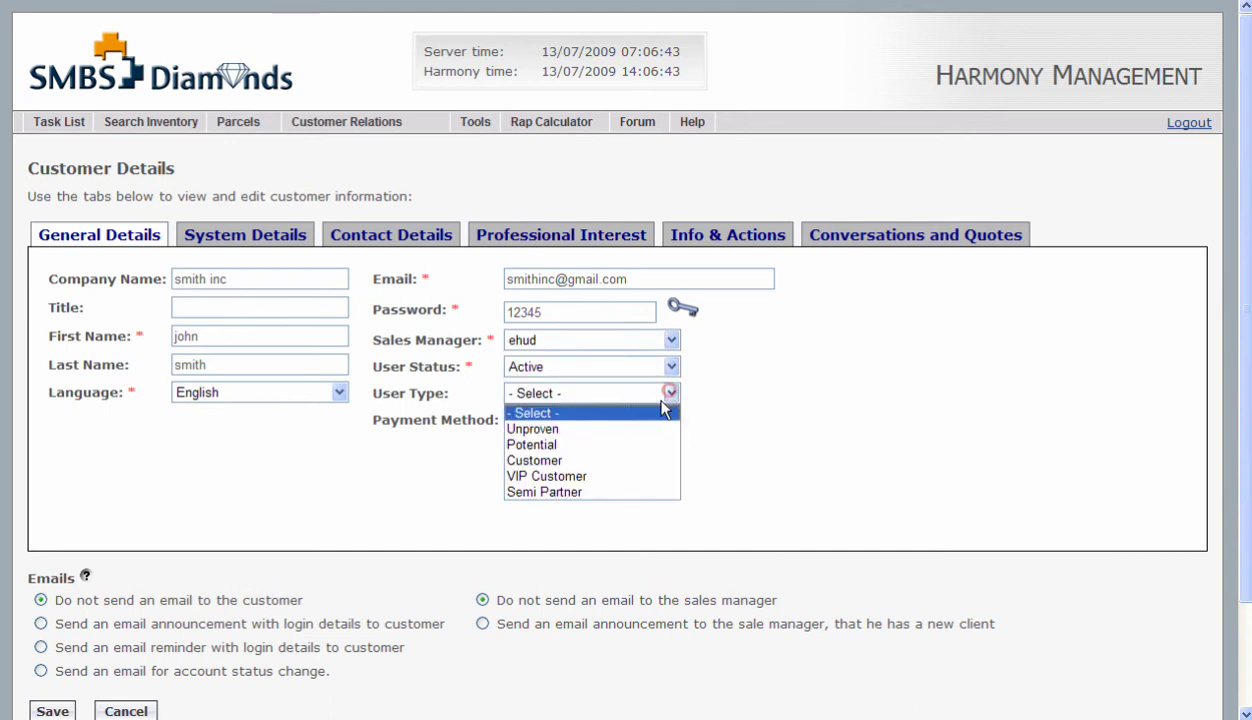
pyautogui.click(635, 463)
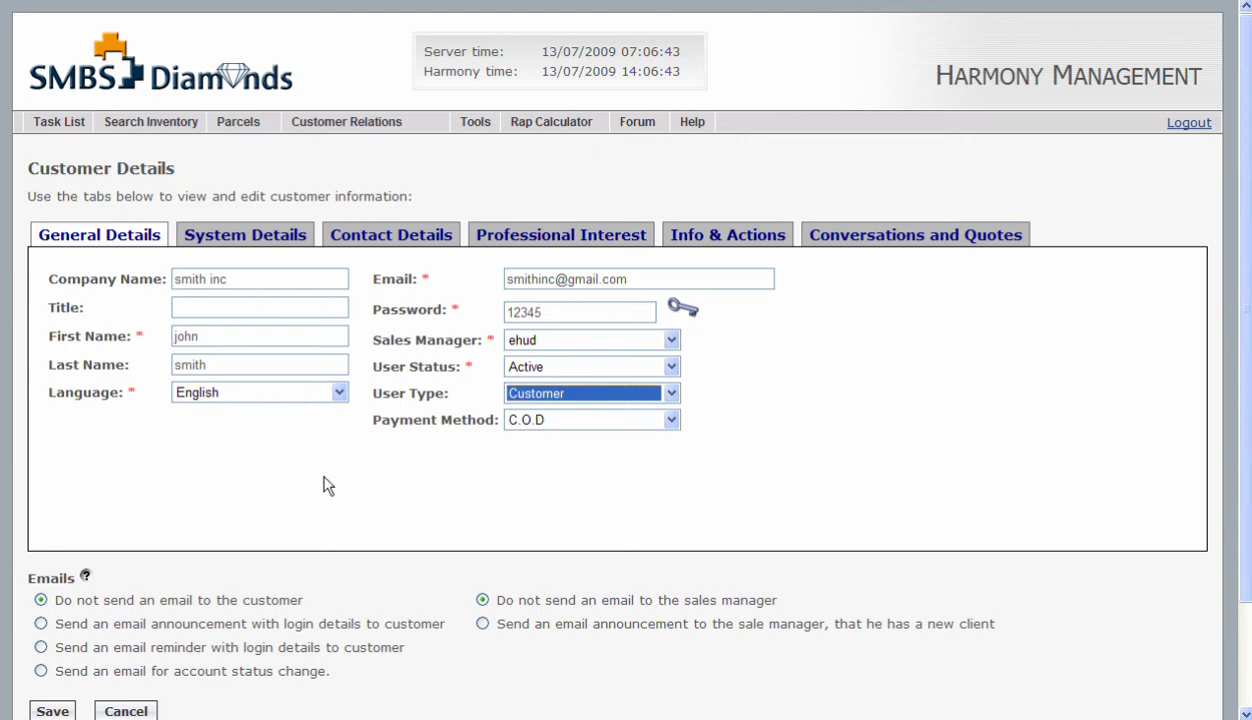
pyautogui.click(45, 709)
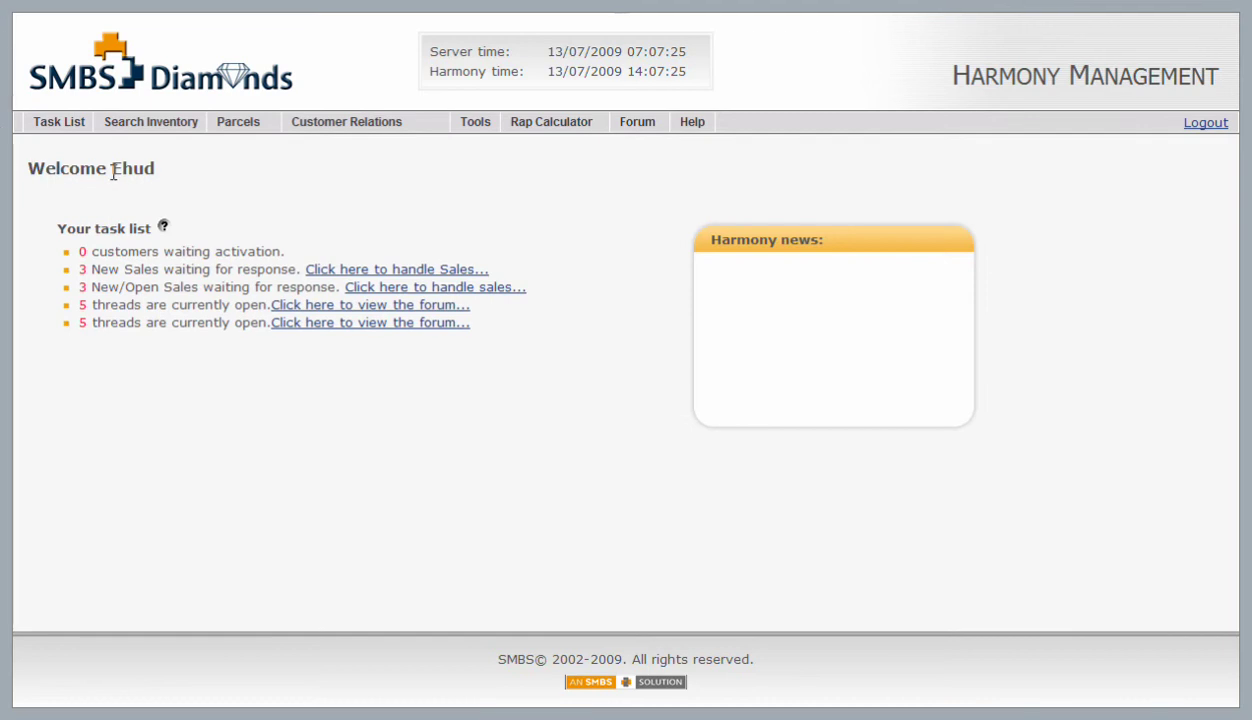
# Open the NEW YORK customer list and search it by the newly activated customer's first name.
pyautogui.moveTo(296, 120)
pyautogui.click(348, 147)
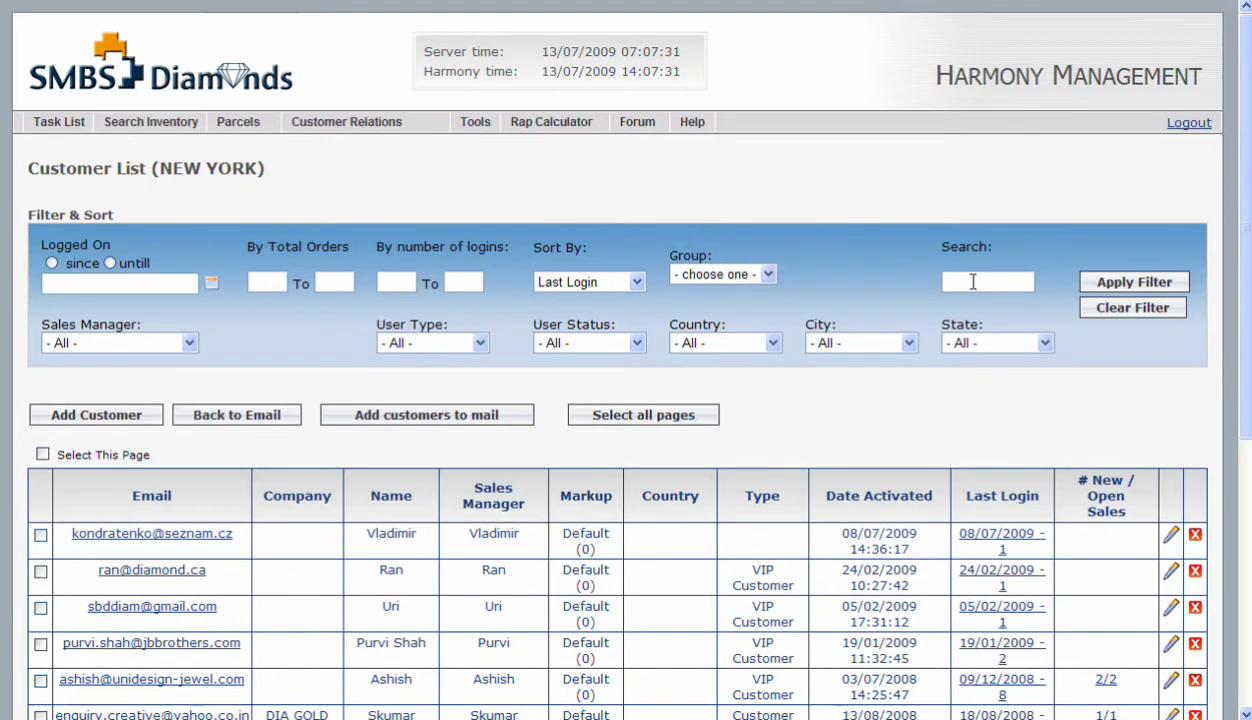
pyautogui.click(972, 282)
pyautogui.write('john')
pyautogui.click(1104, 284)
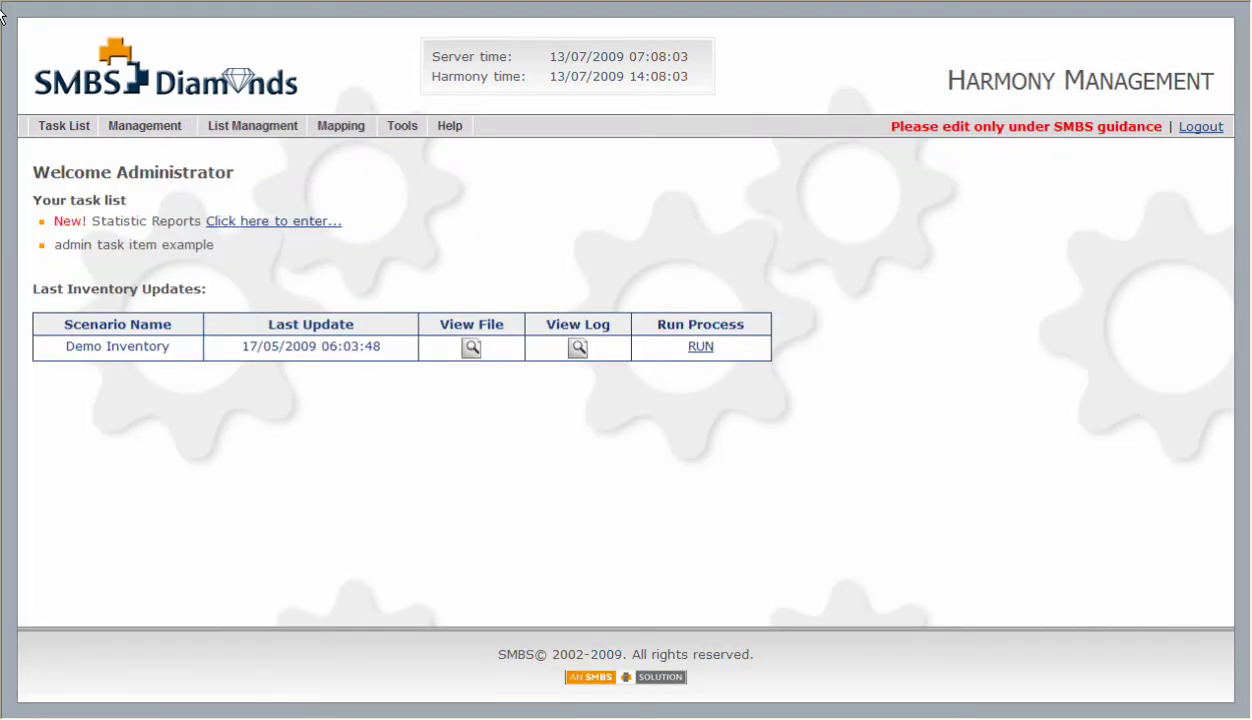
# Find the NEW YORK test manager by first name in the sales managers list, set their region to BELGIUM and save.
pyautogui.moveTo(140, 126)
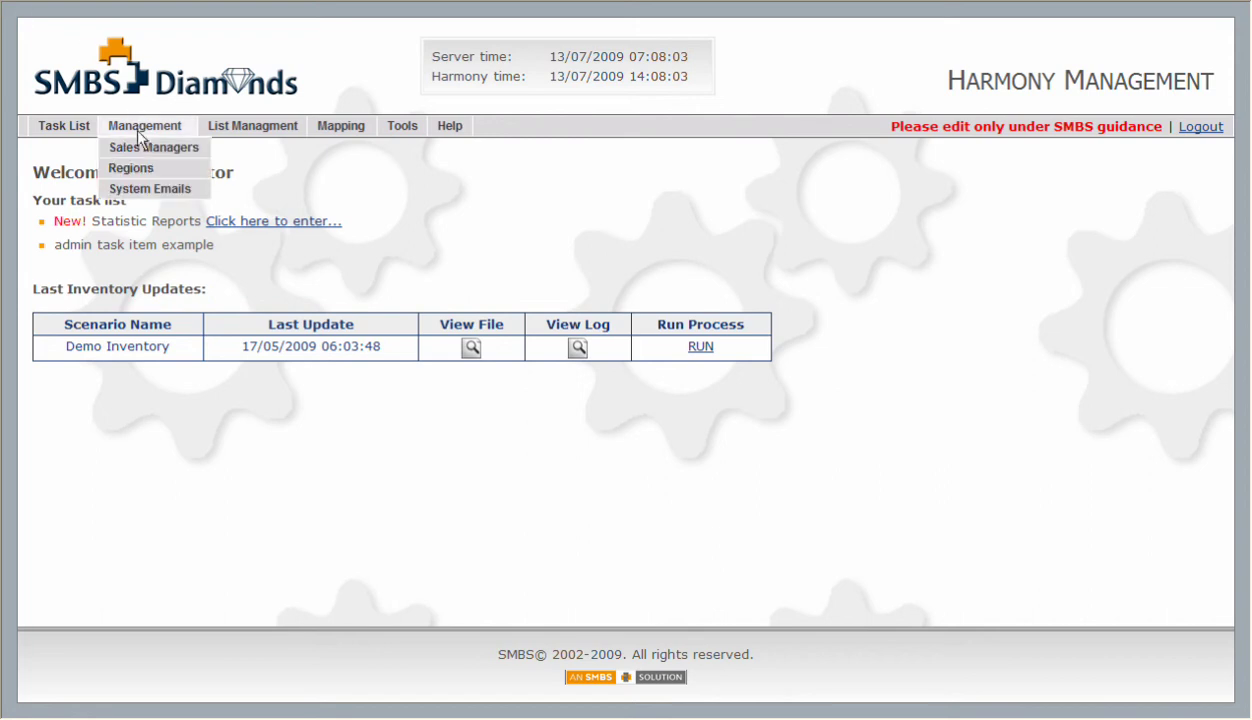
pyautogui.click(140, 150)
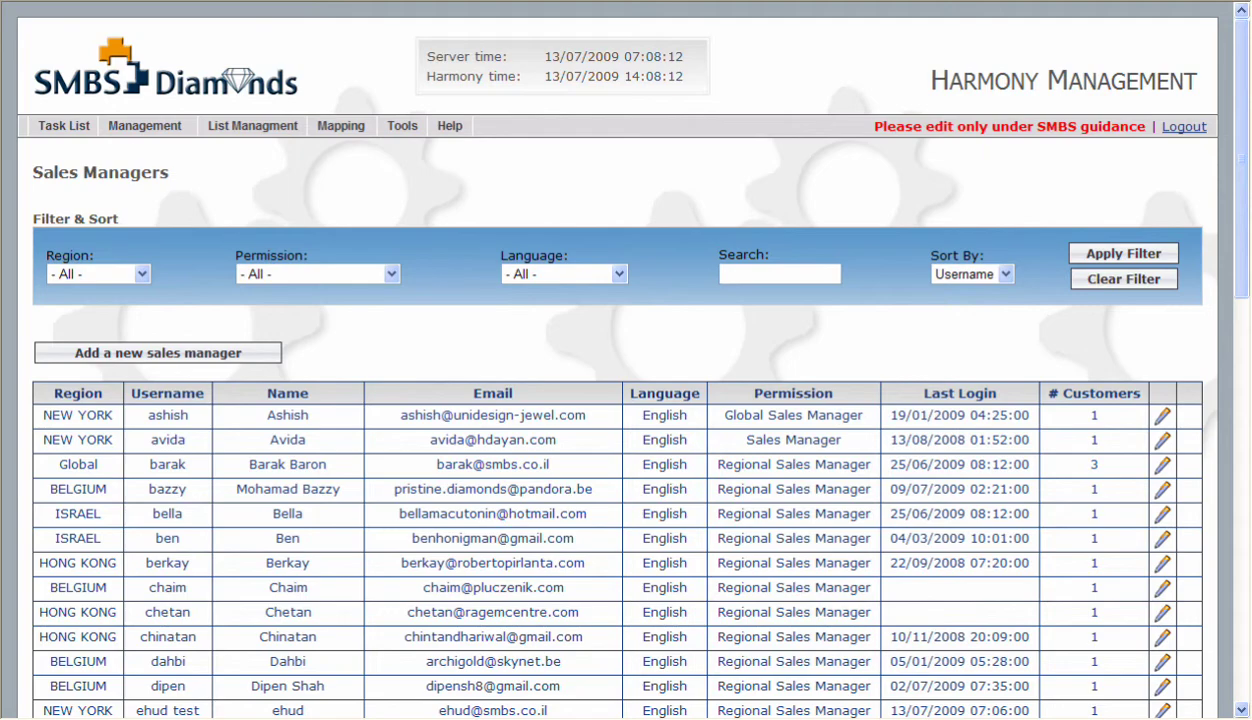
pyautogui.click(777, 274)
pyautogui.write('ehud')
pyautogui.click(1104, 252)
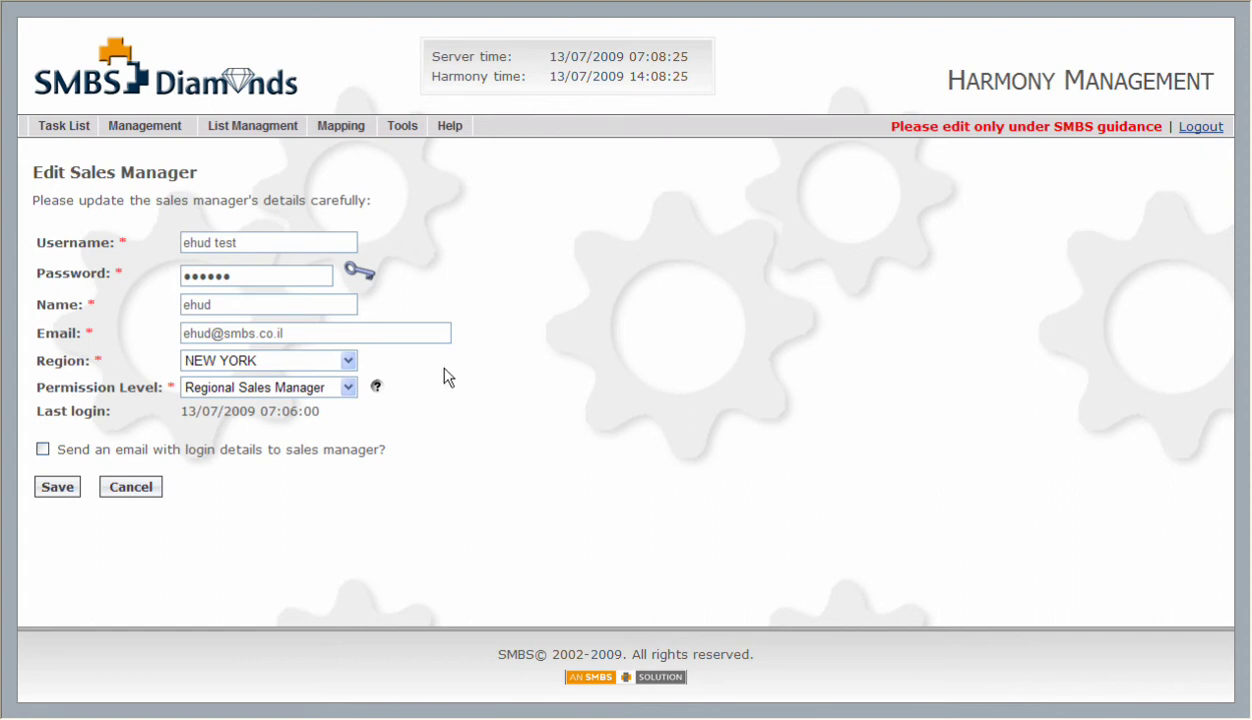
pyautogui.click(348, 362)
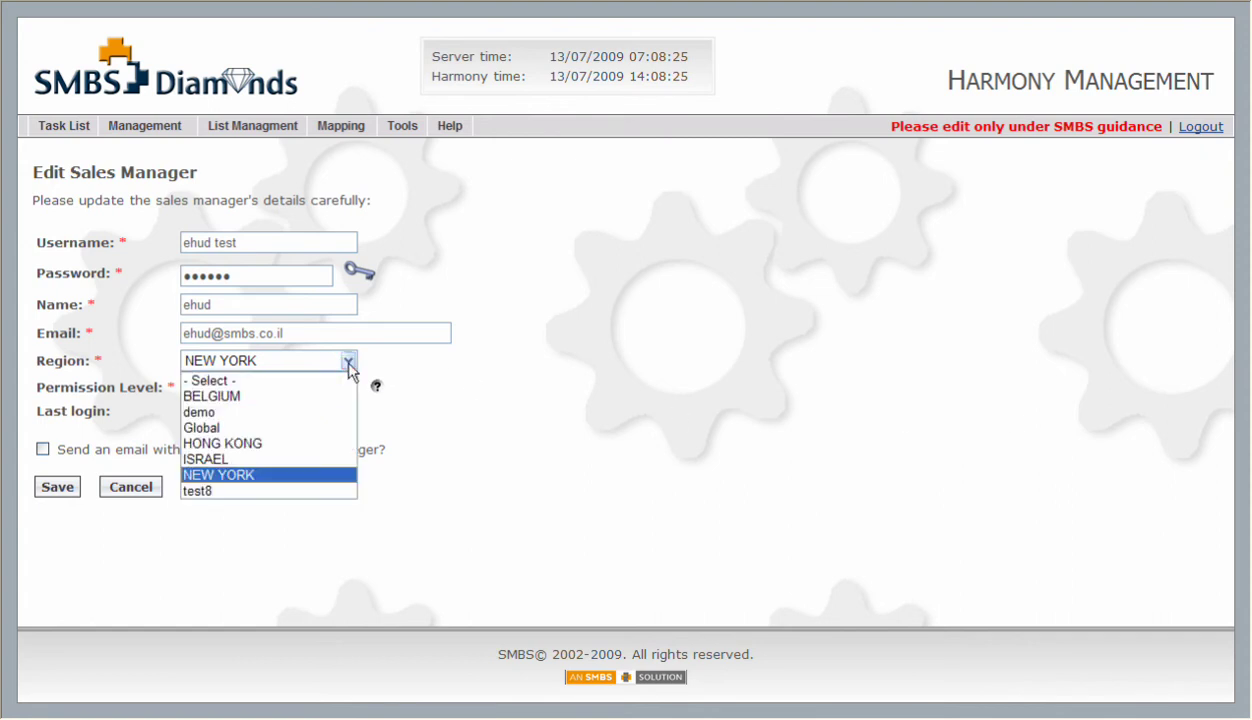
pyautogui.click(301, 398)
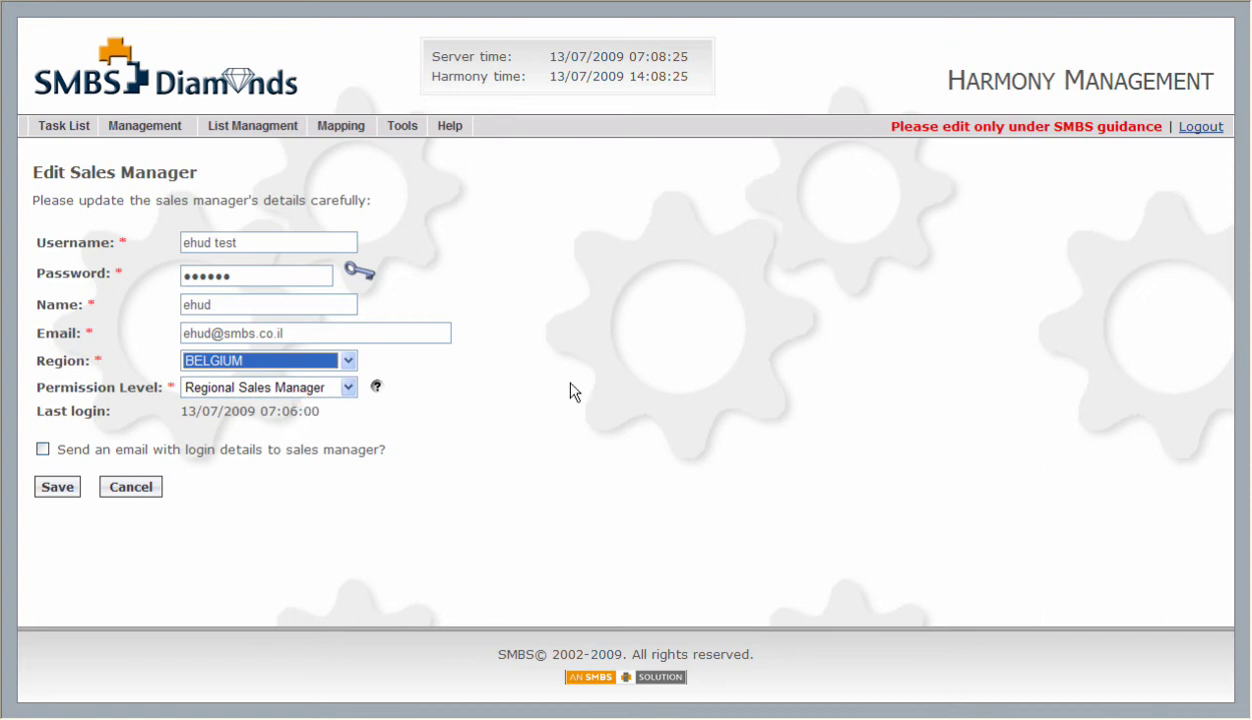
pyautogui.click(64, 487)
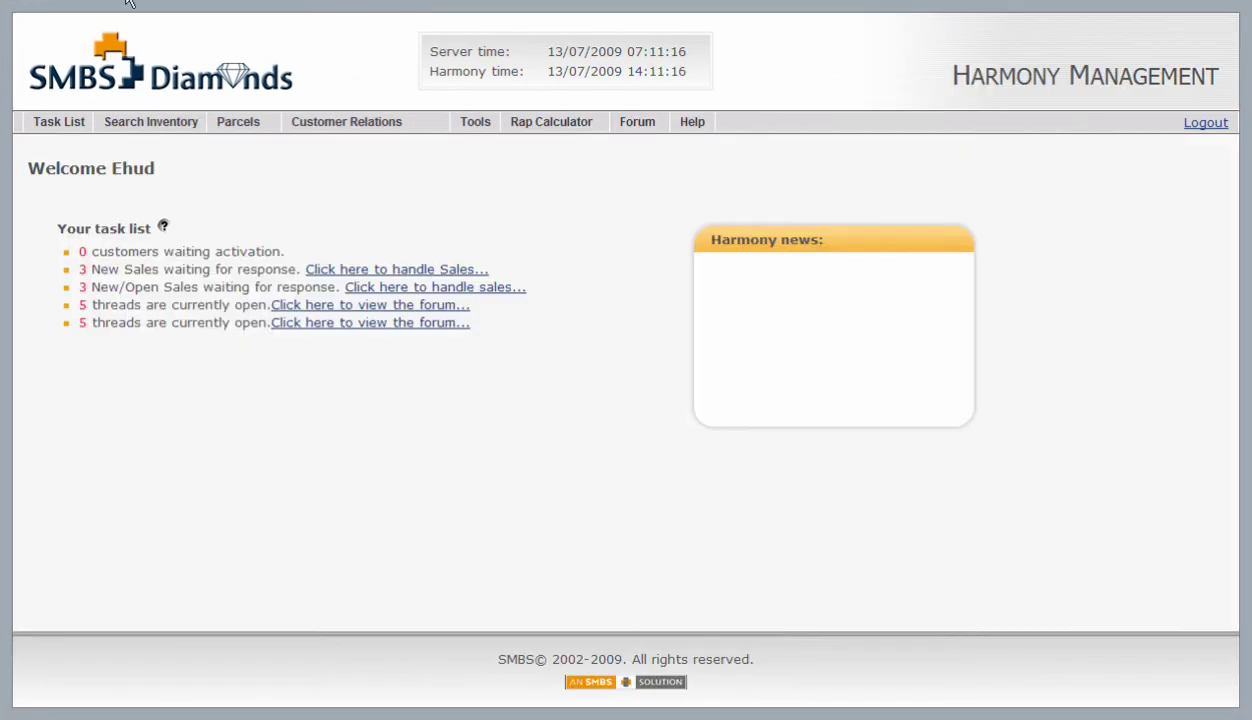
# Open the BELGIUM customer list as the moved manager and look through its customers.
pyautogui.moveTo(340, 125)
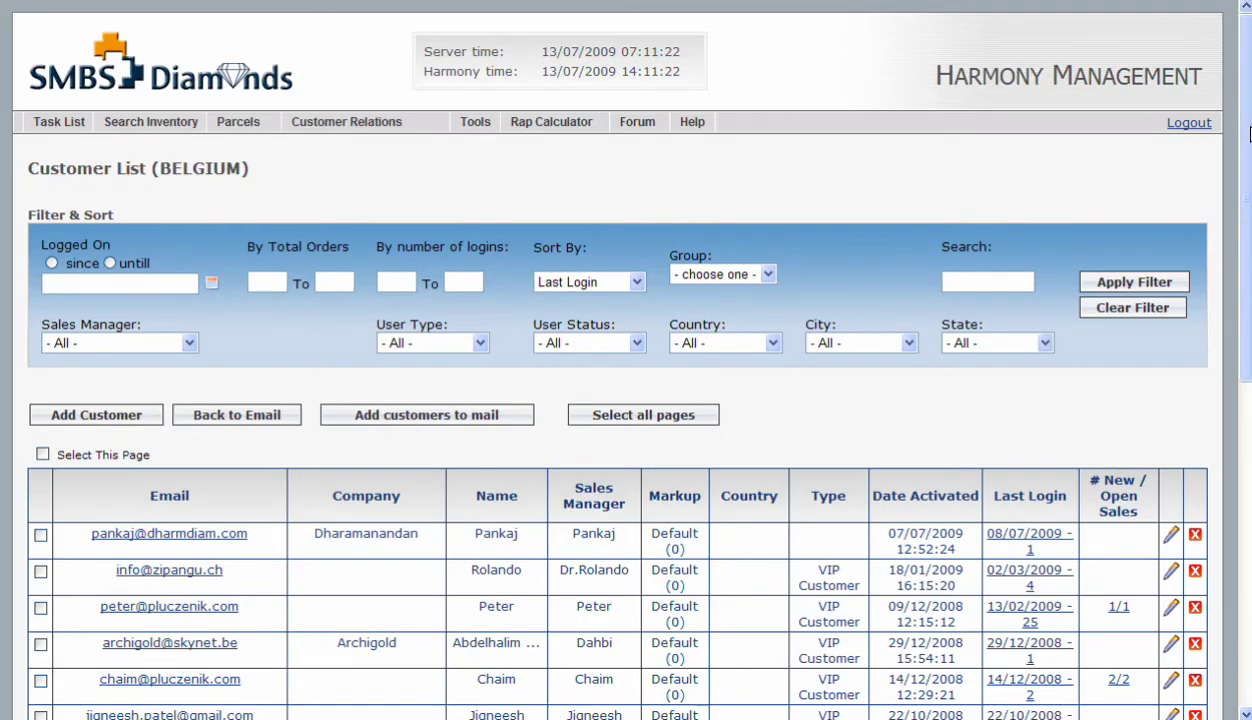
pyautogui.scroll(-6, 1249, 134)
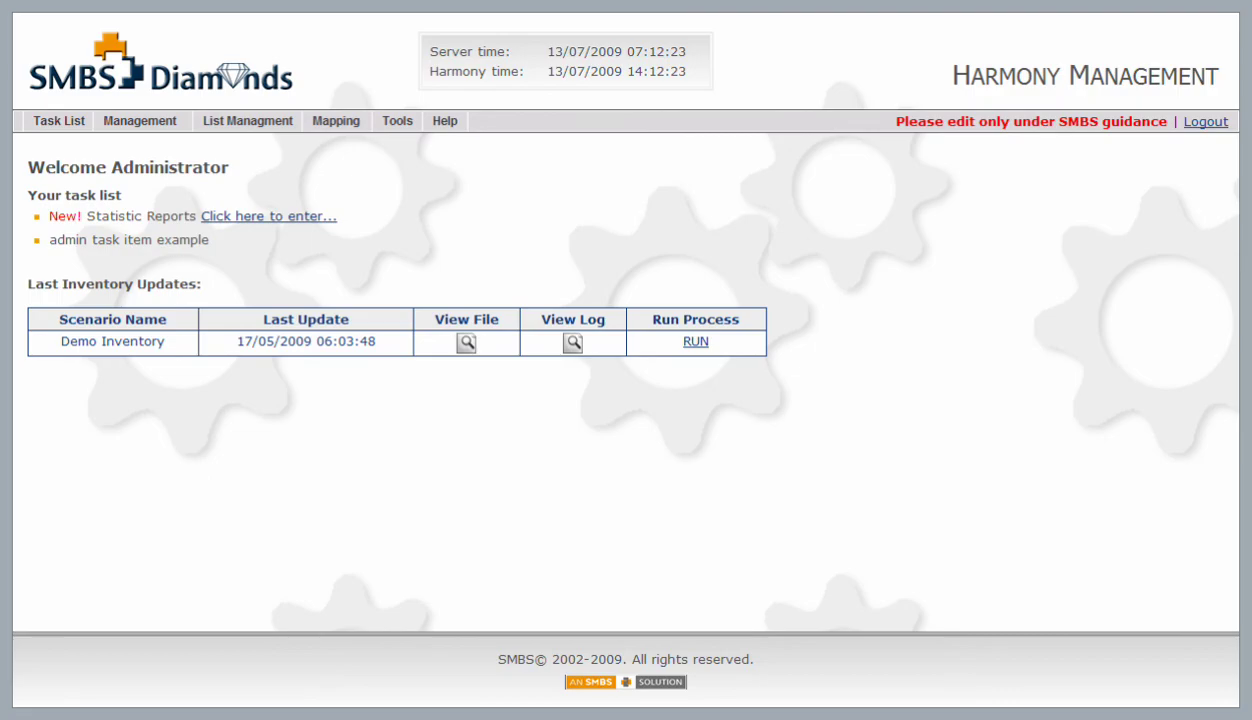
# Open the NEW YORK region's details from the regions list and examine its country mapping.
pyautogui.click(158, 119)
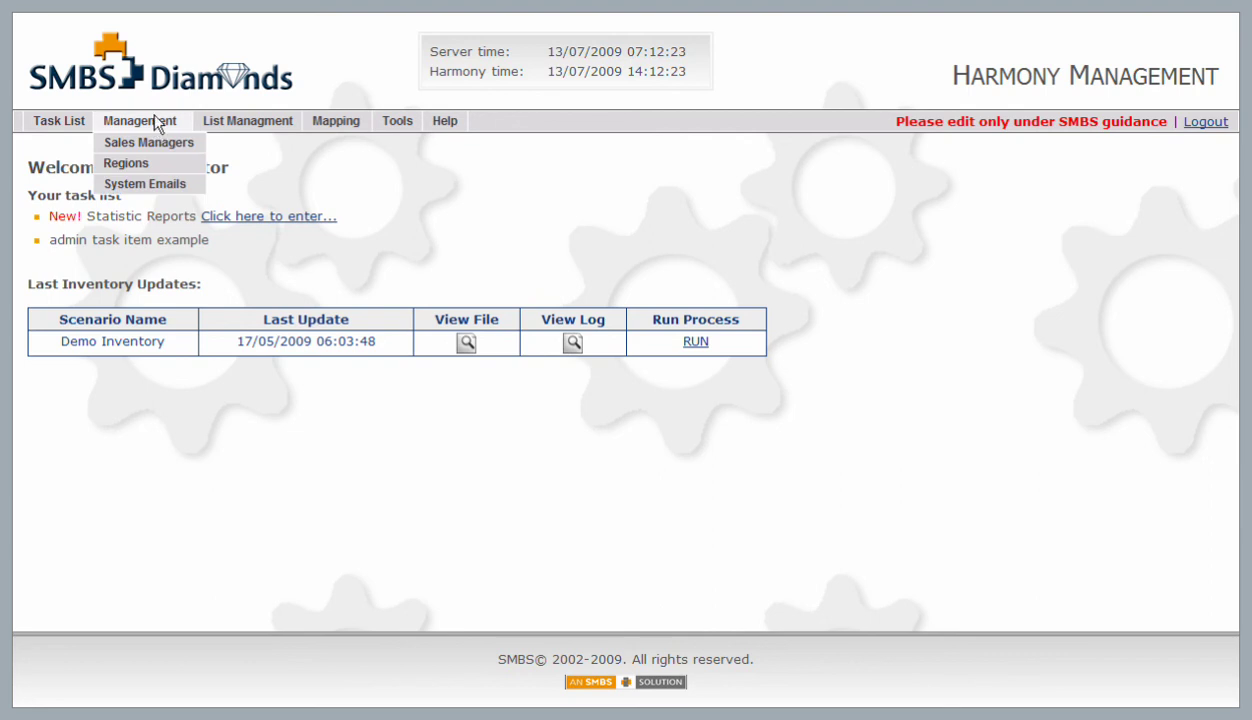
pyautogui.click(145, 168)
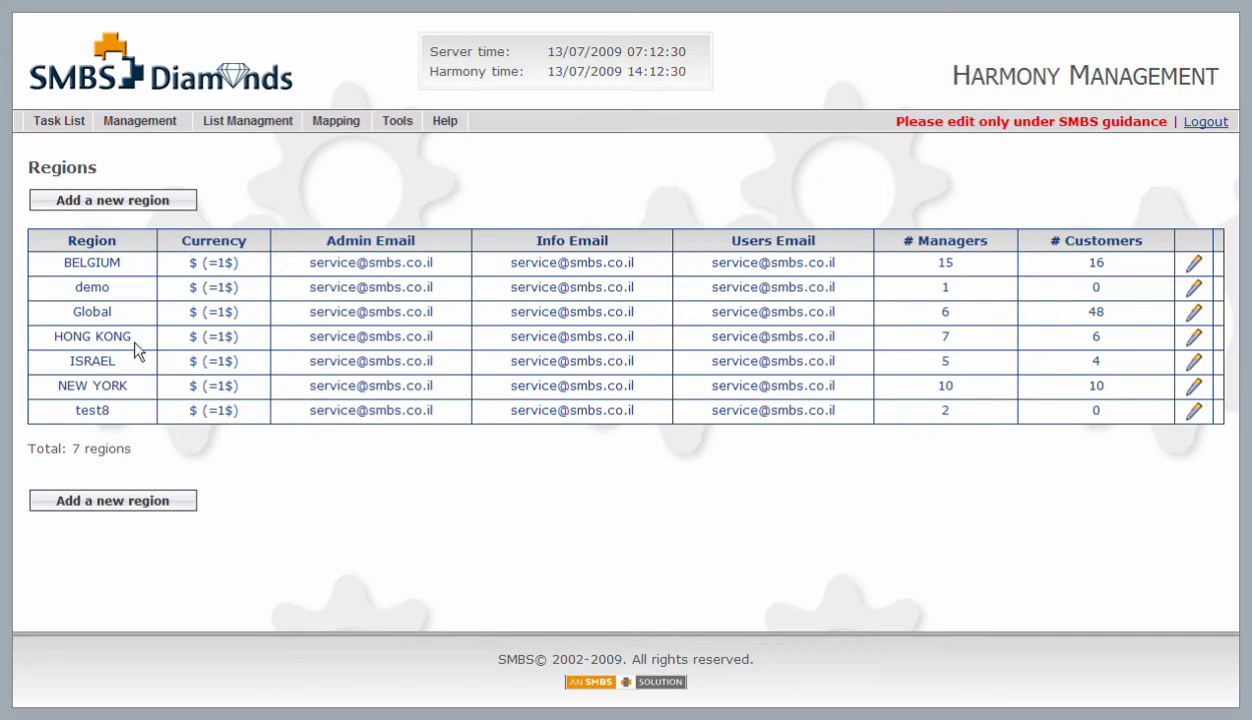
pyautogui.click(1192, 387)
pyautogui.scroll(-1, 1000, 385)
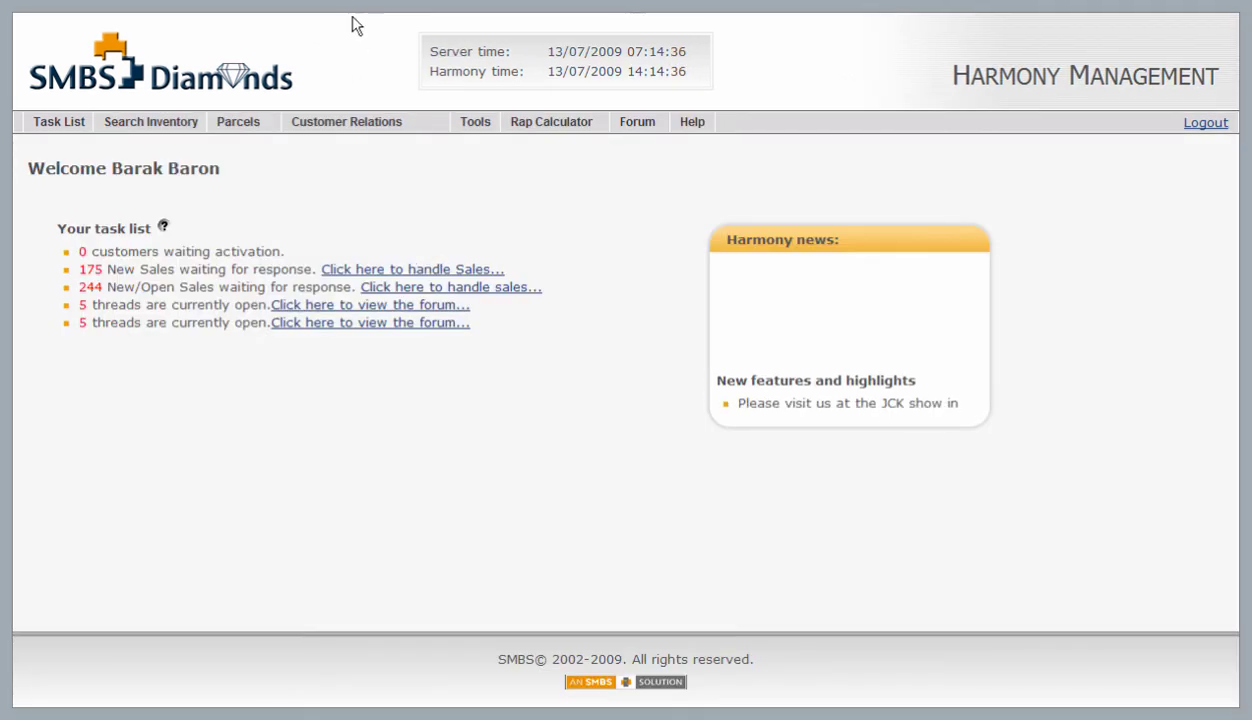
# Open the all-regions customer list as the global manager and filter it by the new customer's first name.
pyautogui.moveTo(364, 123)
pyautogui.click(353, 145)
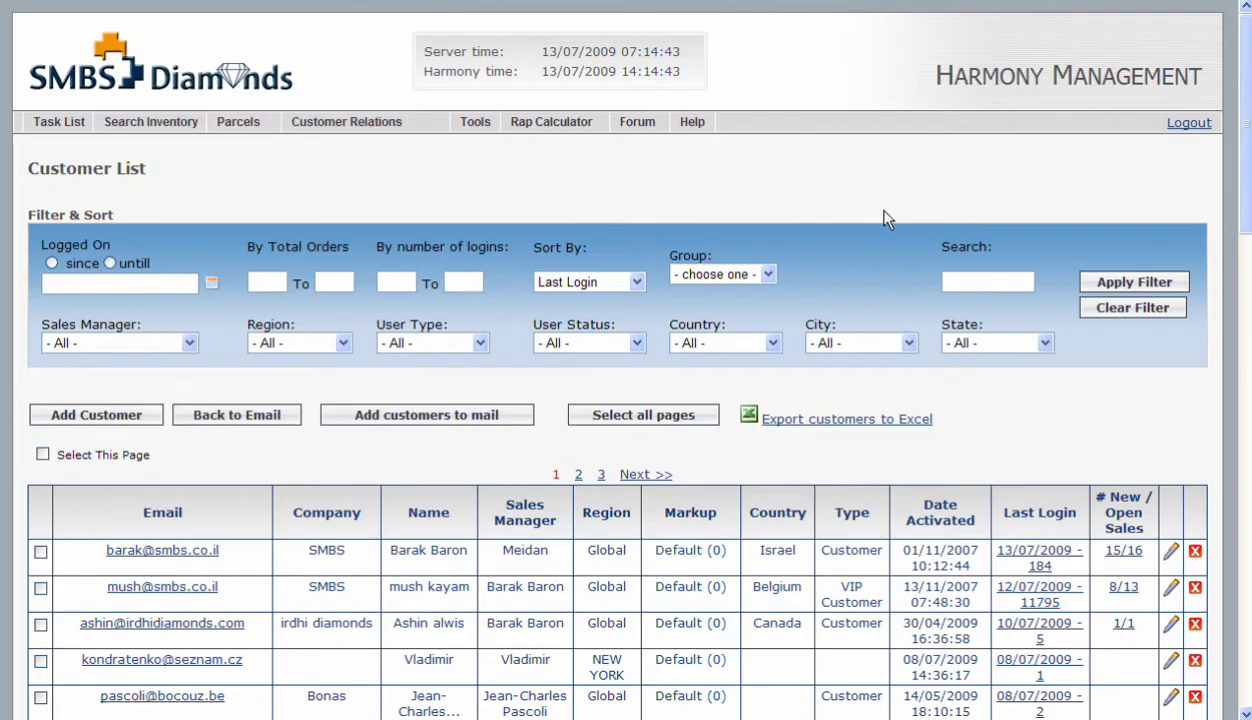
pyautogui.click(1000, 281)
pyautogui.write('john')
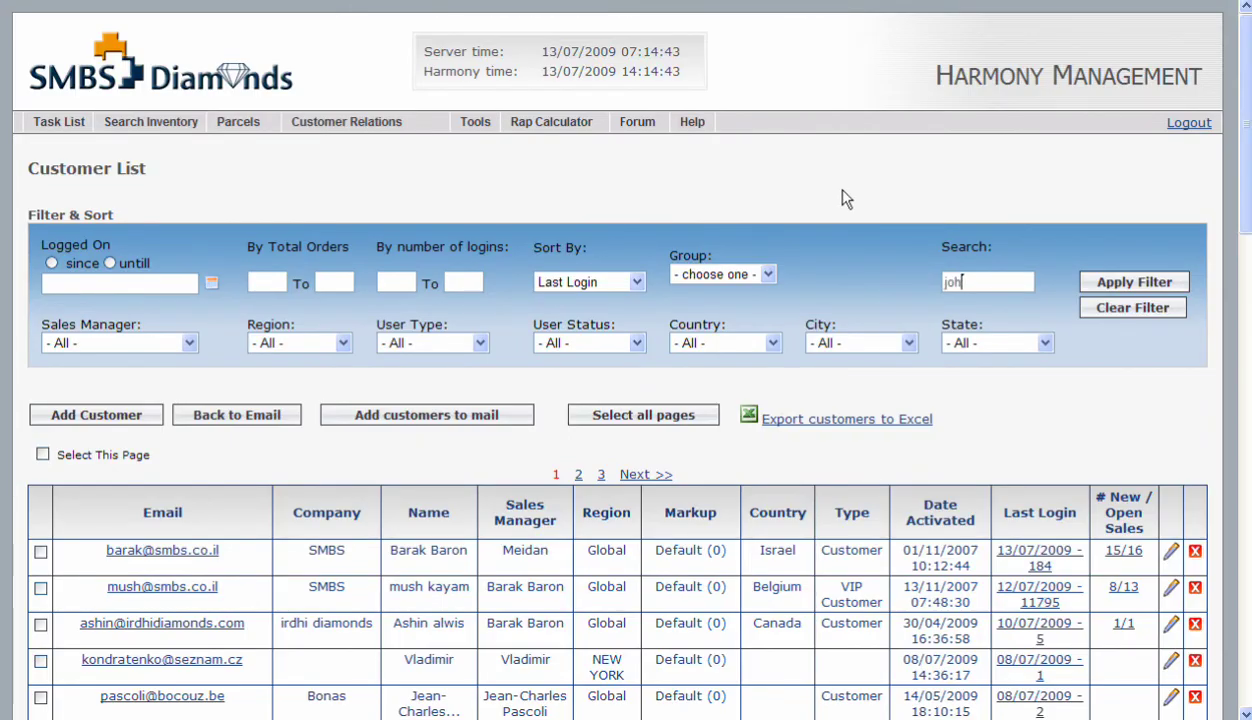
pyautogui.click(1178, 280)
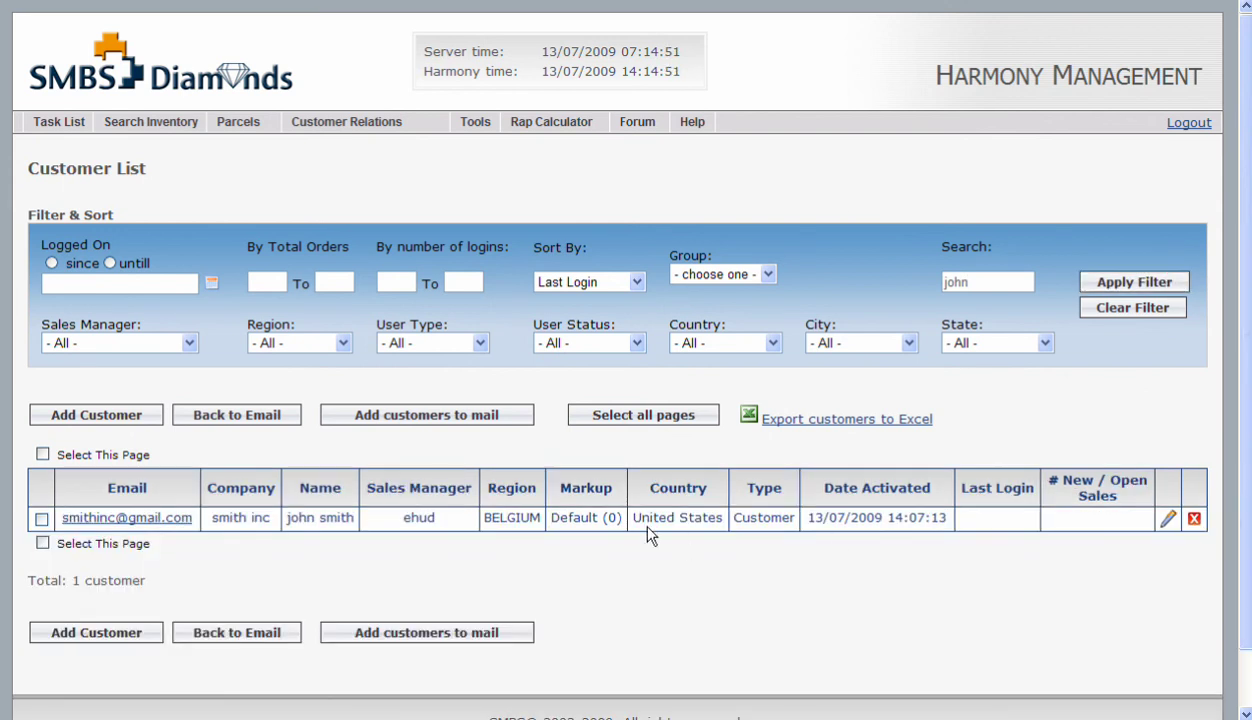
# Reassign the United States customer to the NEW YORK region's Global Sales Manager and save the customer details.
pyautogui.click(1168, 520)
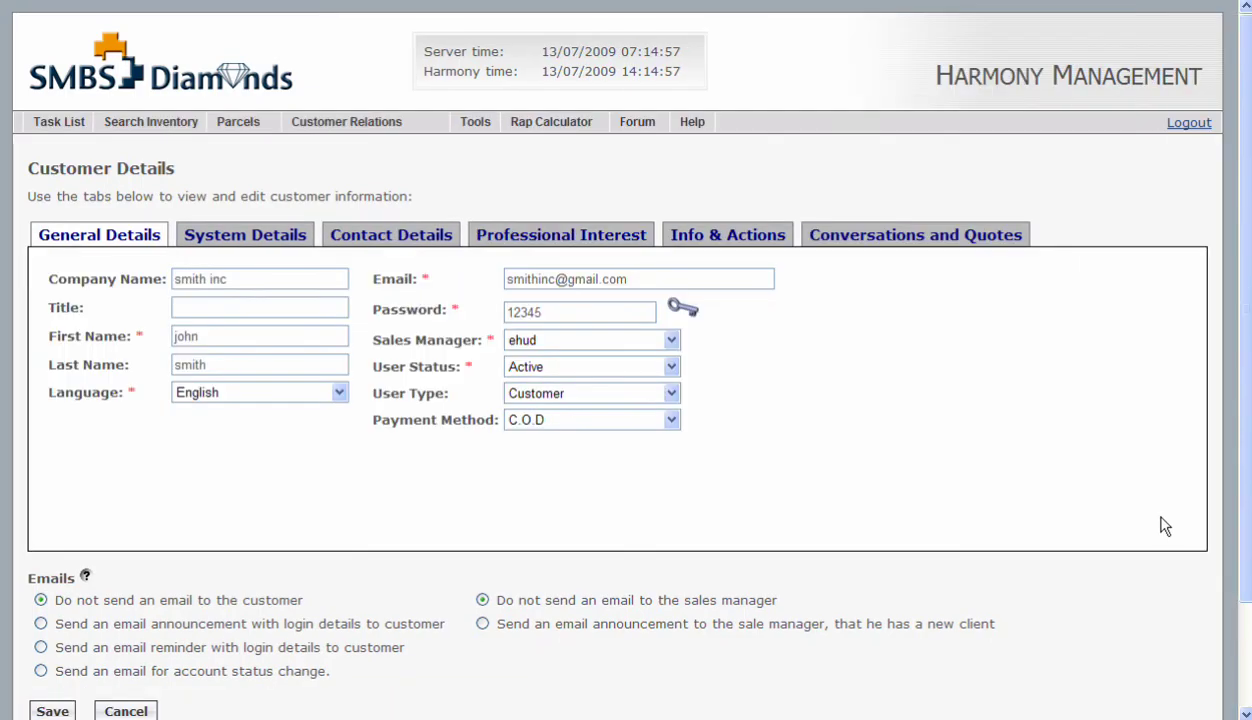
pyautogui.click(671, 340)
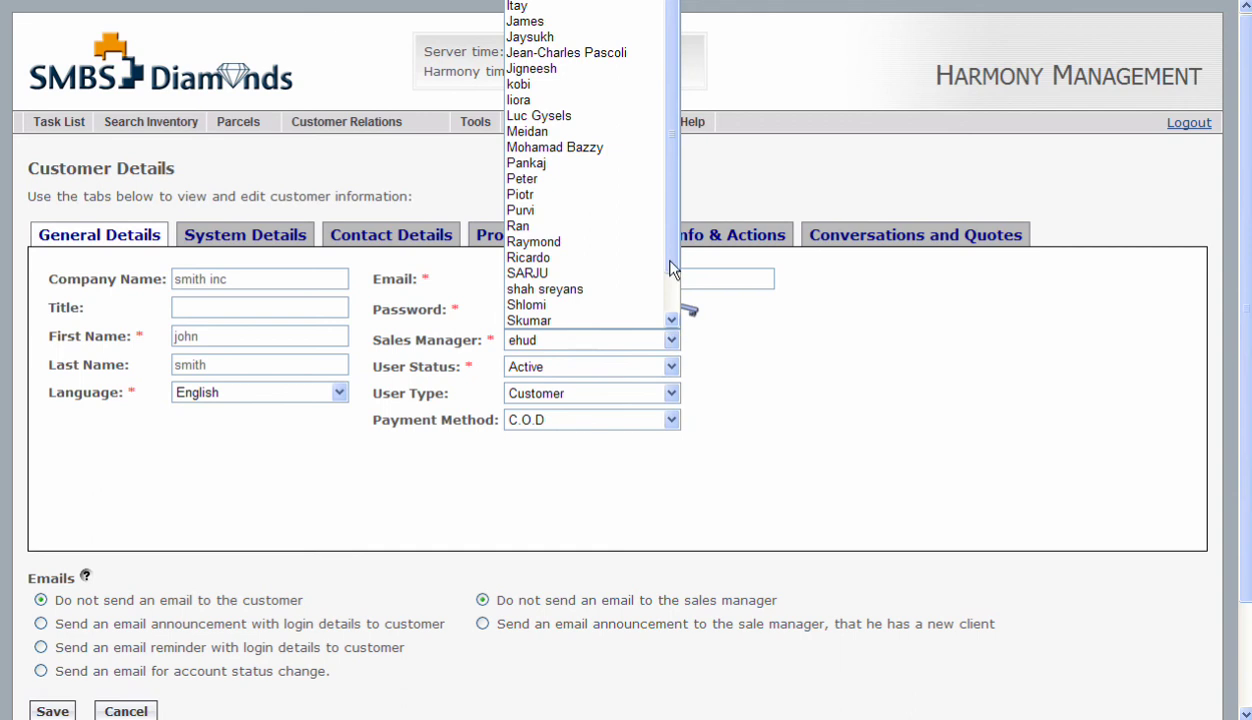
pyautogui.moveTo(671, 262); pyautogui.dragTo(664, 112)
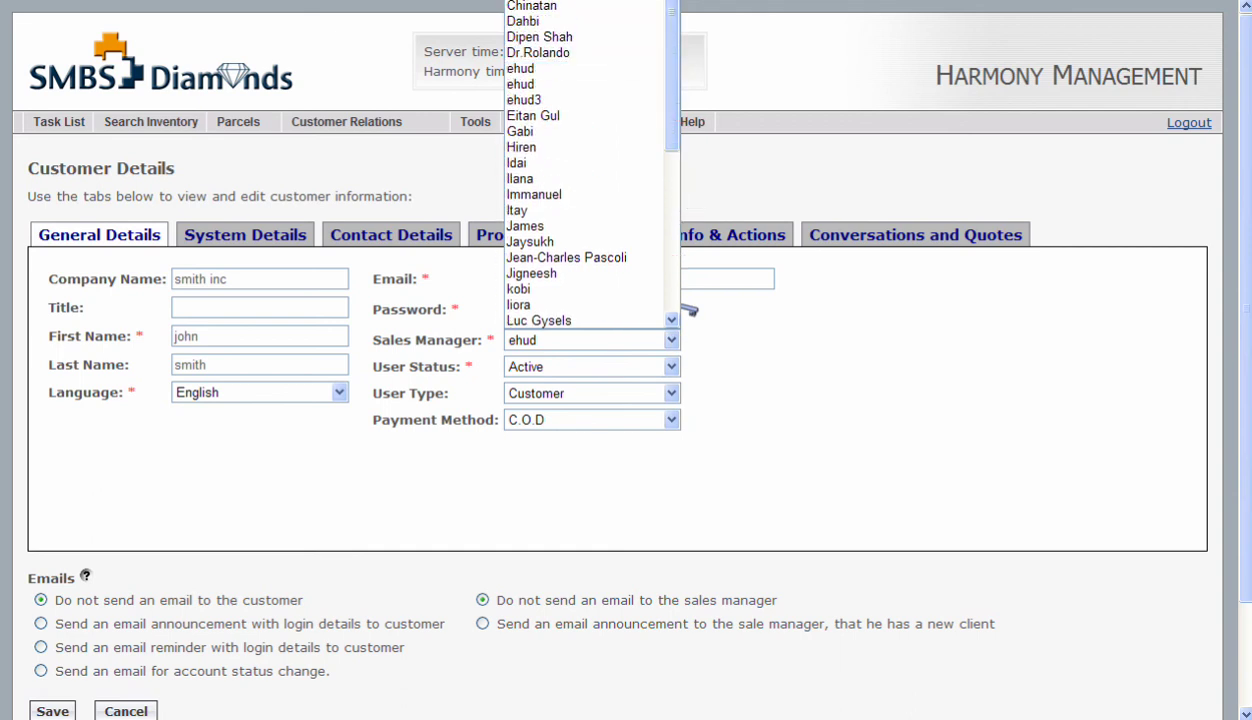
pyautogui.click(590, 1)
pyautogui.click(789, 350)
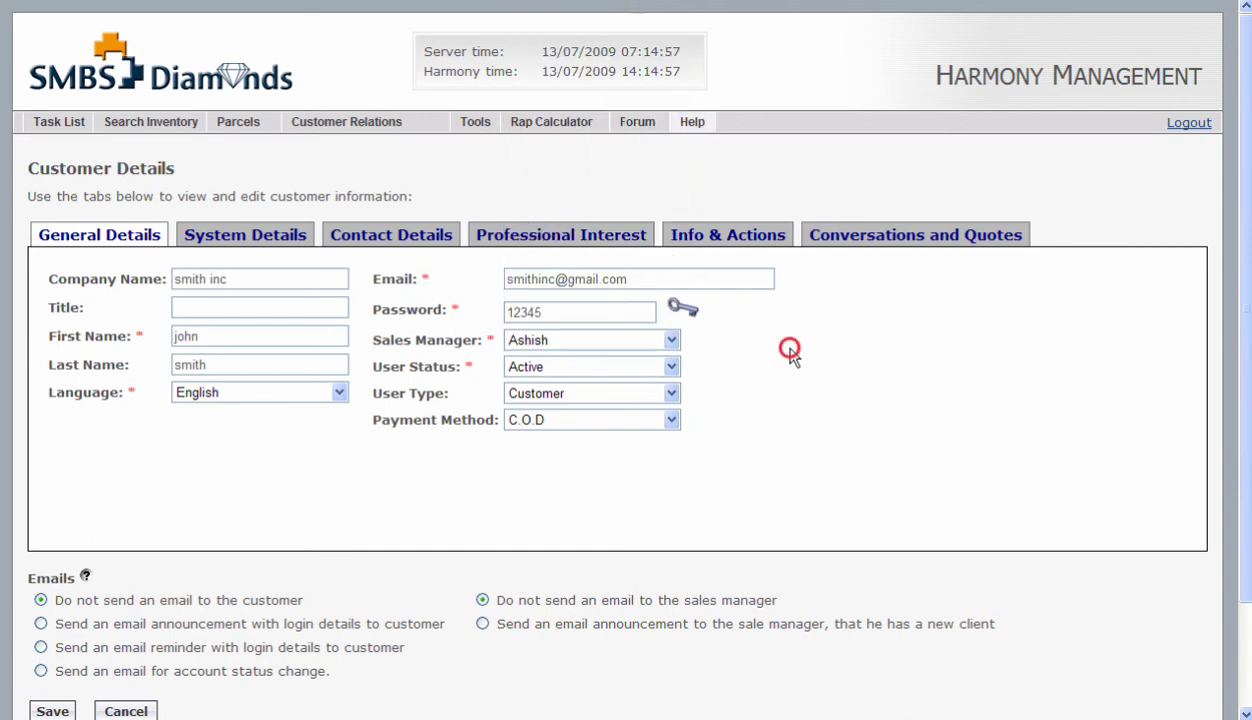
pyautogui.click(53, 711)
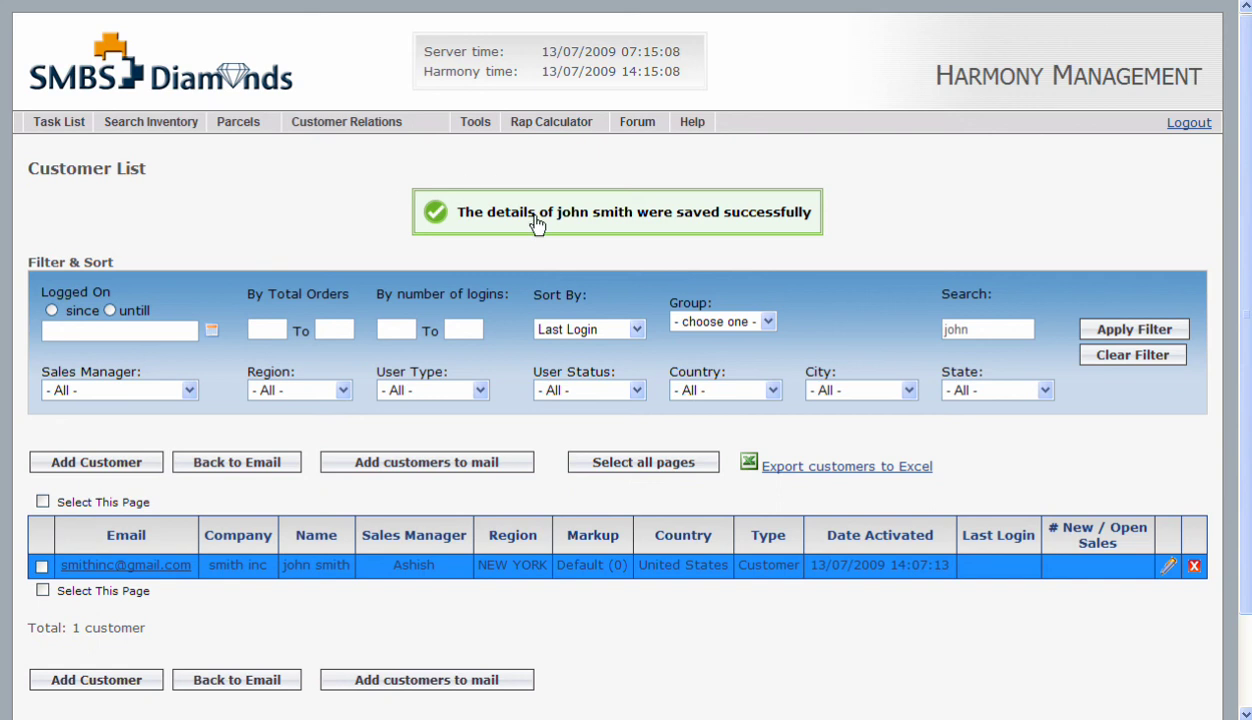
pyautogui.click(536, 222)
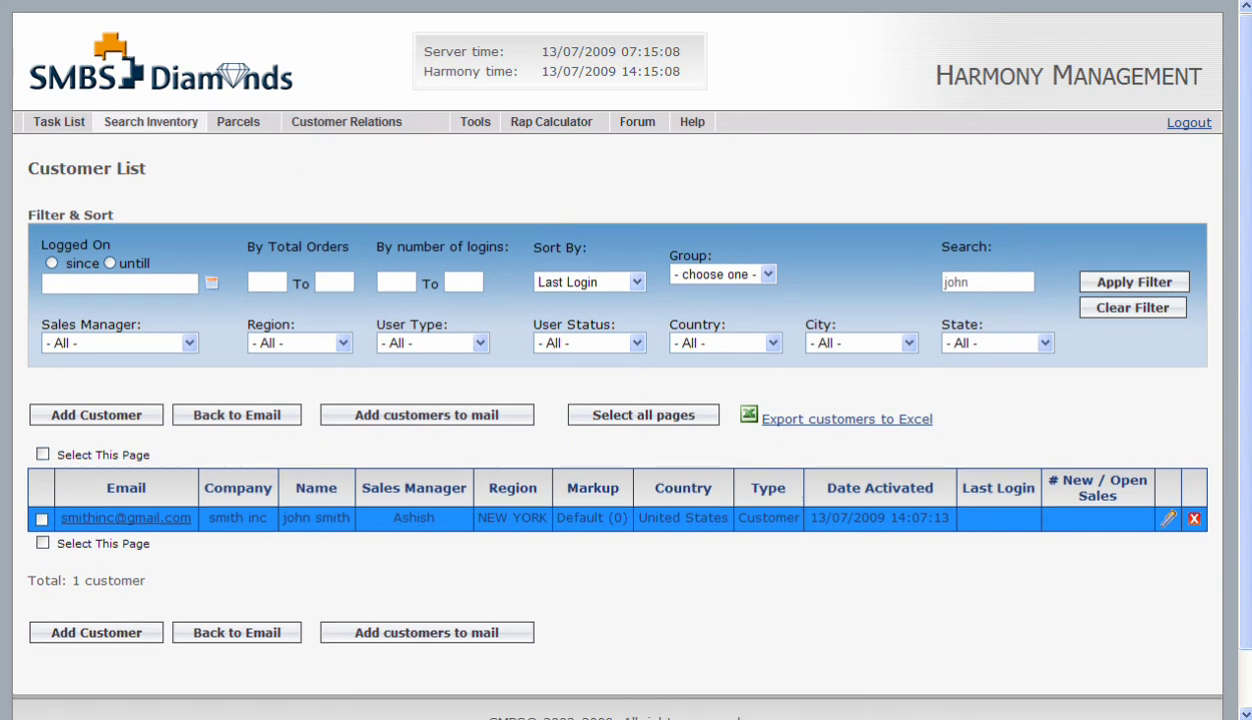